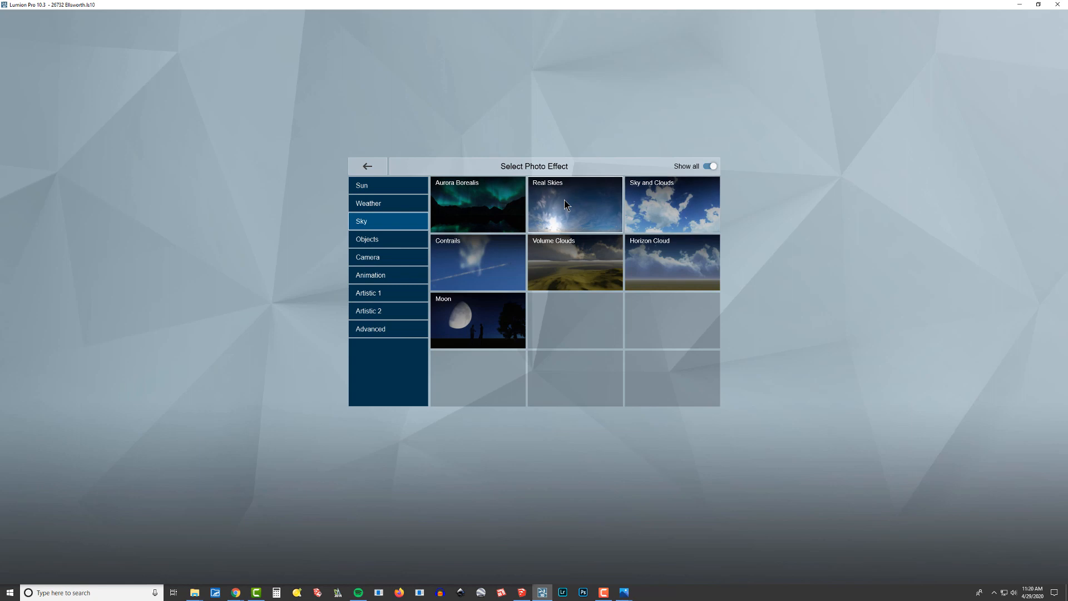
Add the Real Skies effect to photo 2 and choose the fourth sky in the Clear category.
{"action": "left_click", "coordinate": [564, 202]}
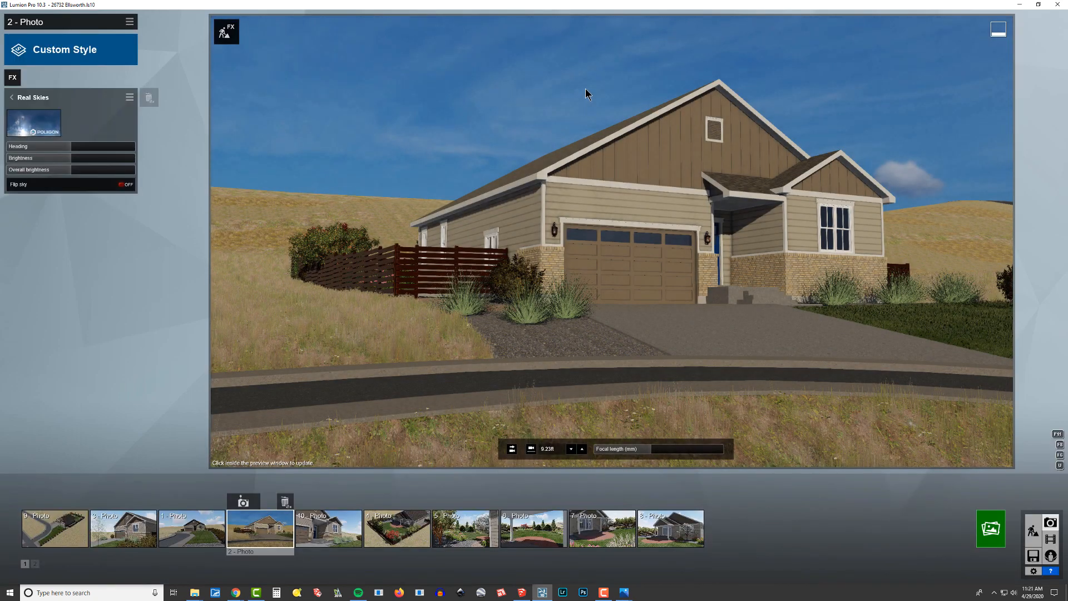
{"action": "left_click_drag", "start_coordinate": [72, 146], "coordinate": [85, 165]}
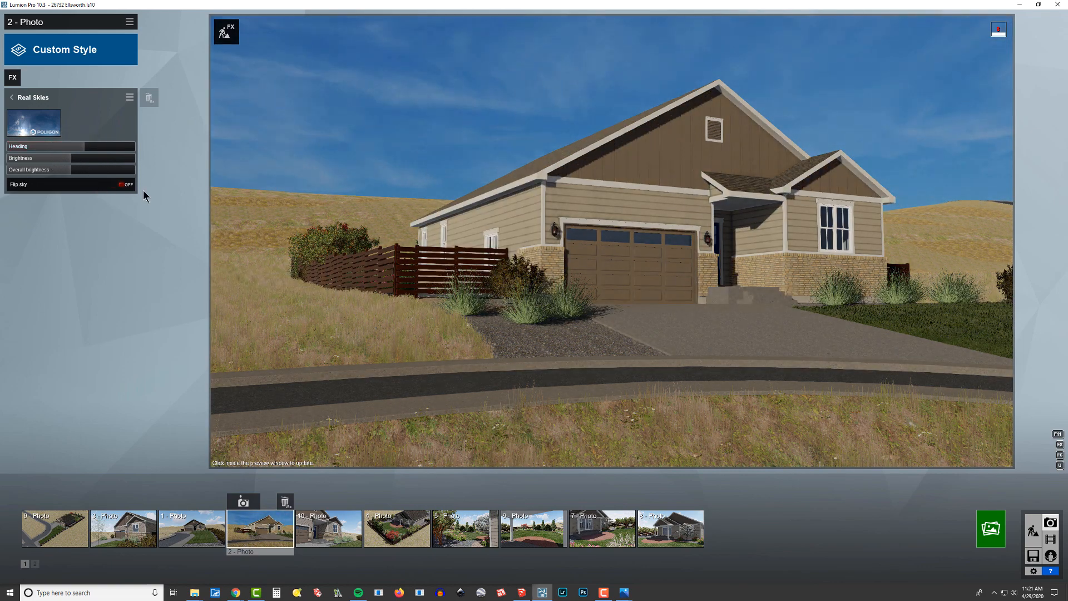
{"action": "left_click", "coordinate": [39, 130]}
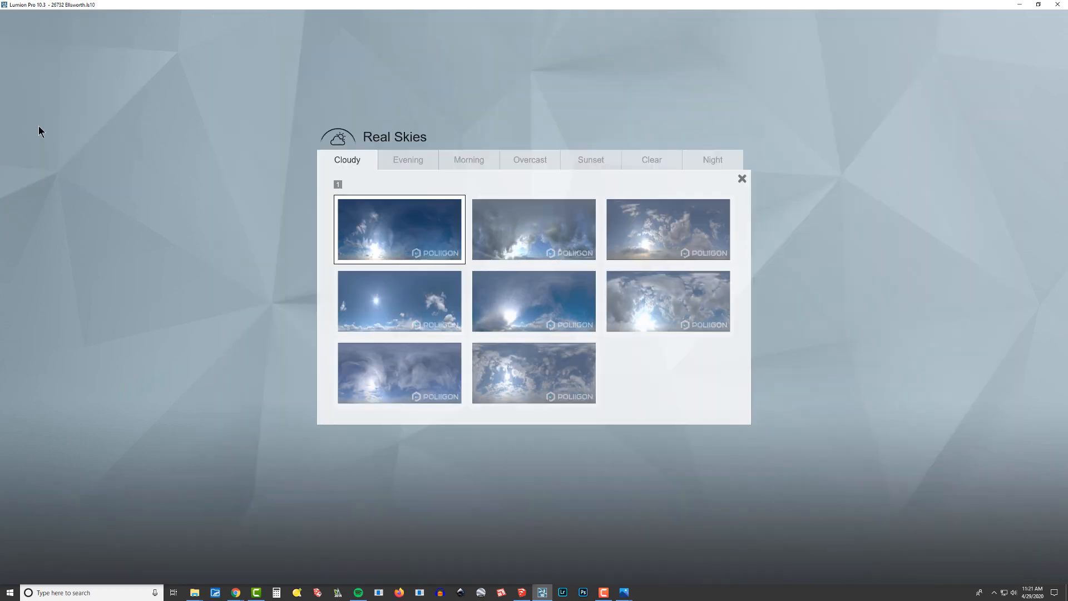
{"action": "left_click", "coordinate": [645, 161]}
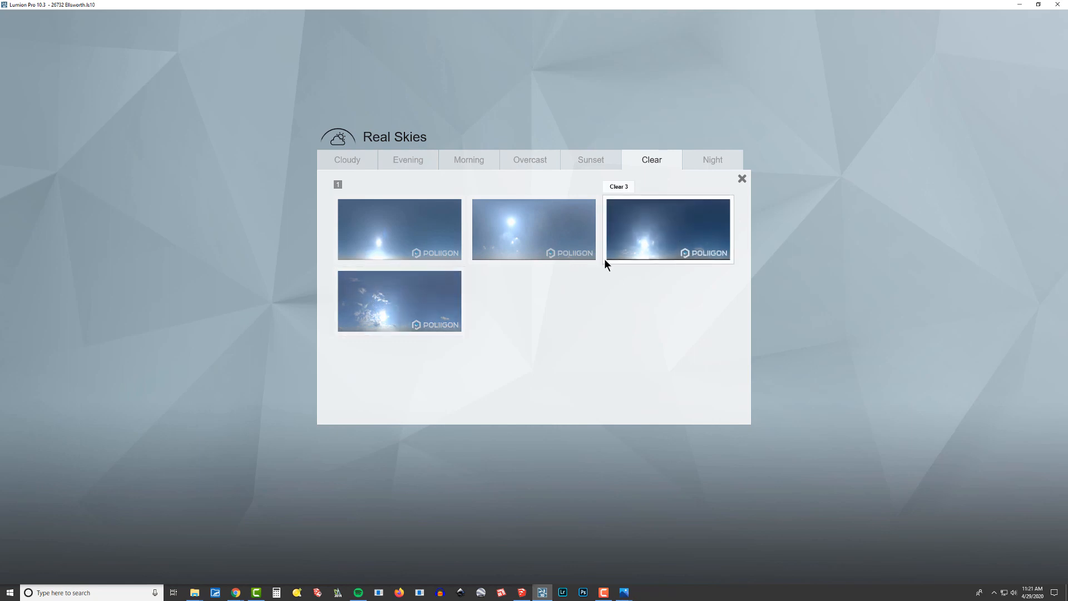
{"action": "left_click", "coordinate": [396, 310]}
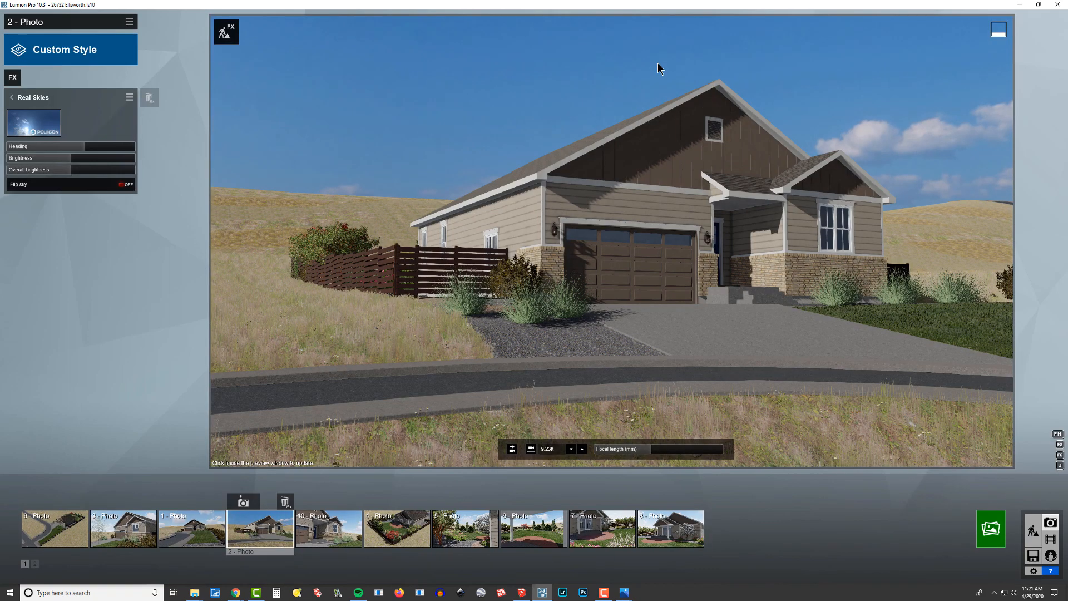
Rotate the real sky to a heading of about 33.9° and refresh the photo preview.
{"action": "left_click_drag", "start_coordinate": [70, 147], "coordinate": [84, 158]}
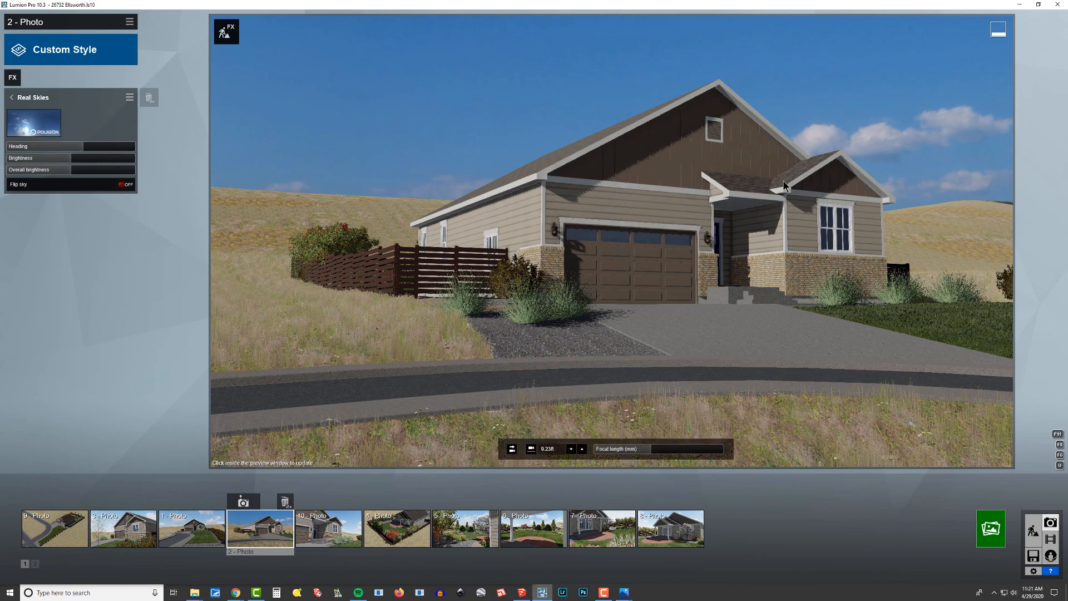
{"action": "left_click", "coordinate": [672, 250]}
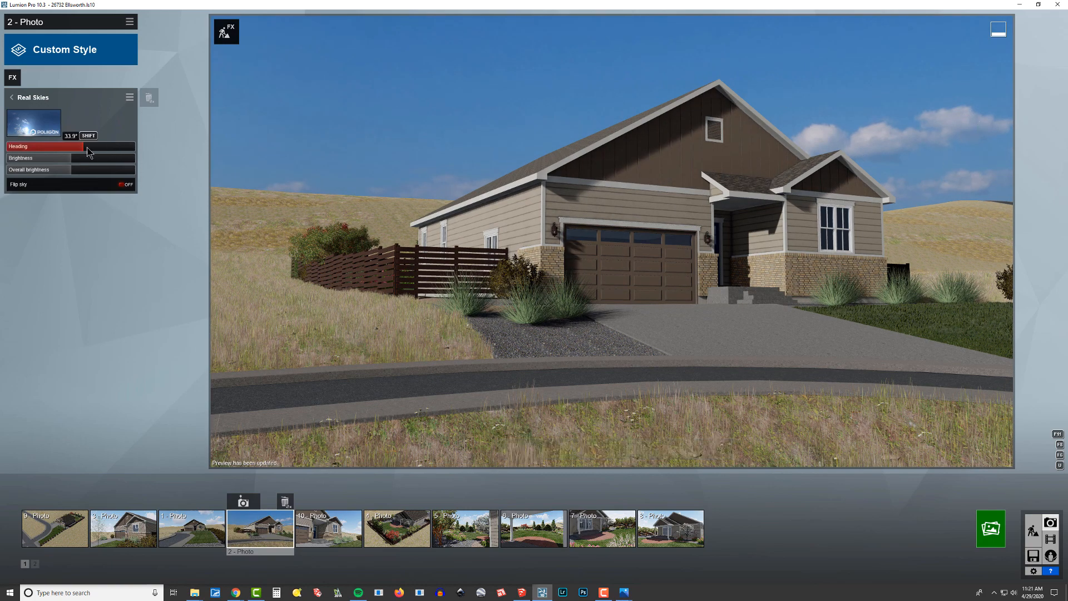
{"action": "mouse_move", "coordinate": [86, 151]}
{"action": "left_mouse_down"}
{"action": "mouse_move", "coordinate": [76, 154]}
{"action": "mouse_move", "coordinate": [86, 156]}
{"action": "left_mouse_up"}
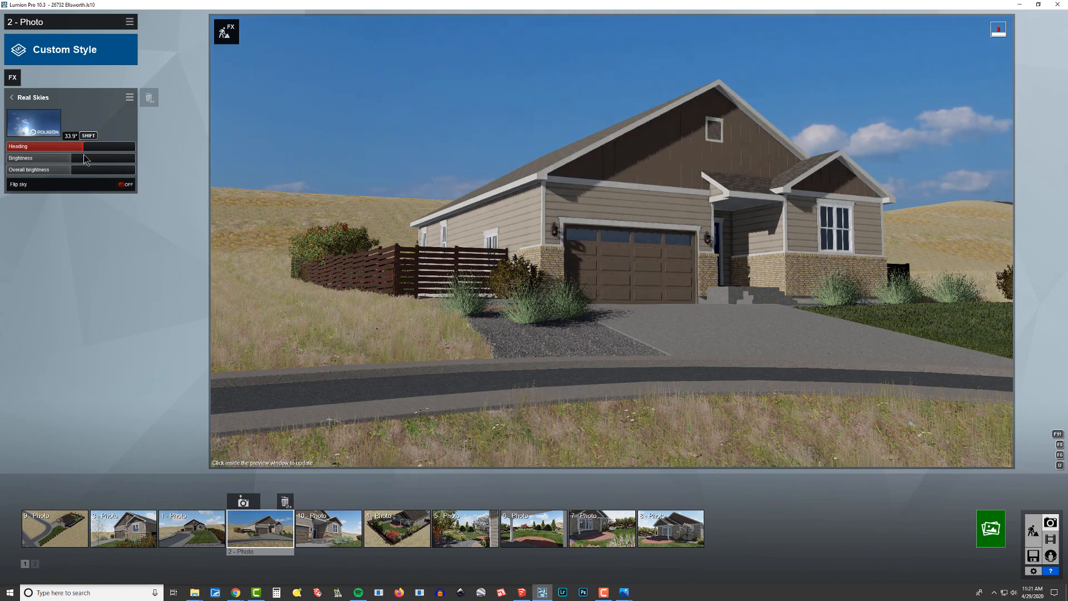
{"action": "left_click", "coordinate": [534, 109]}
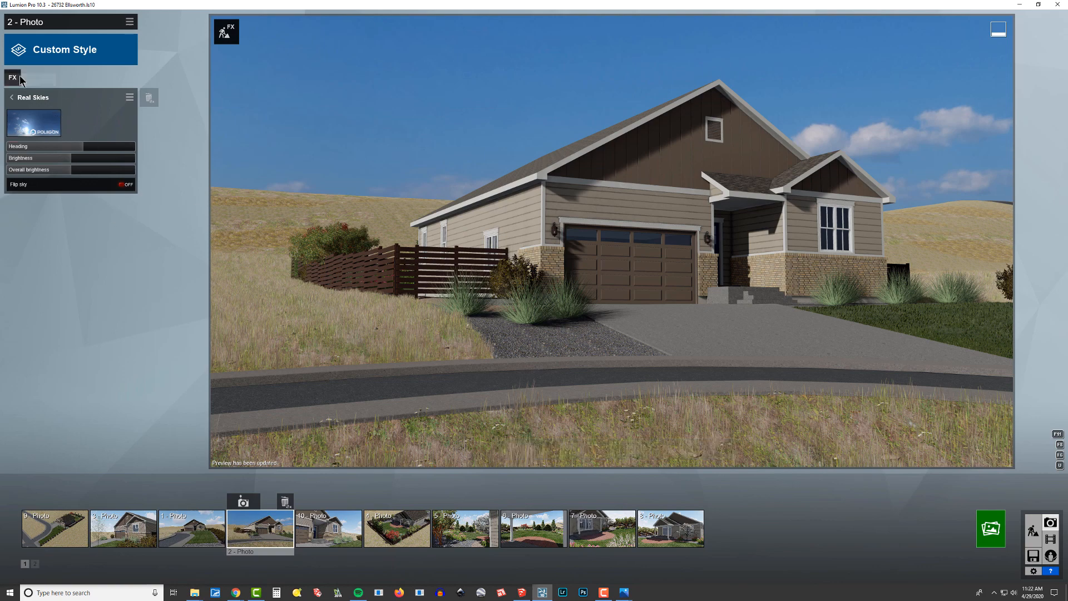
Add the Precipitation effect from the Weather category to the photo.
{"action": "left_click", "coordinate": [33, 97]}
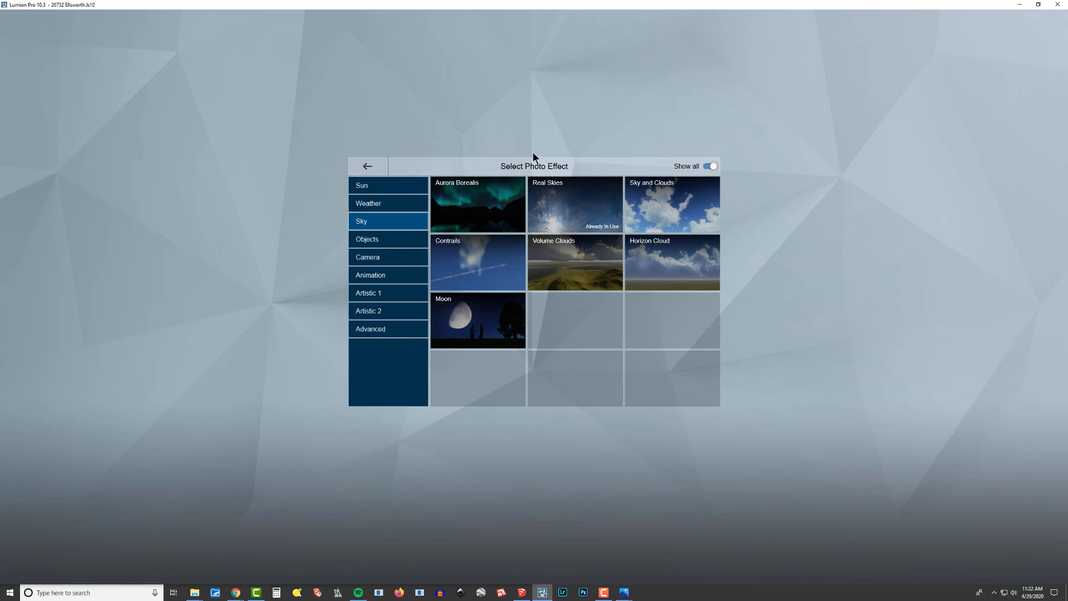
{"action": "left_click", "coordinate": [364, 185]}
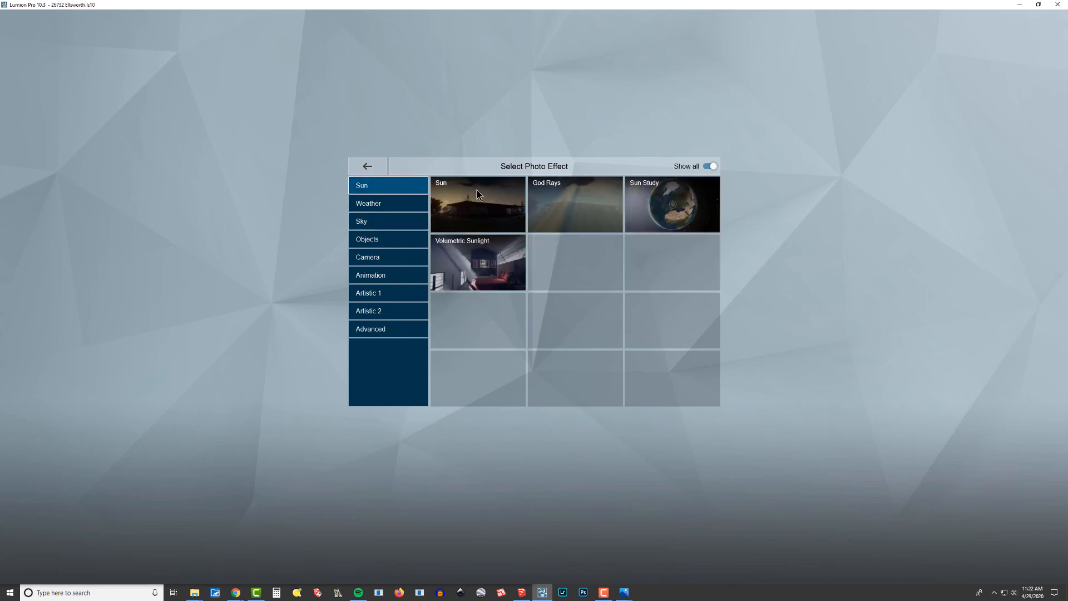
{"action": "left_click", "coordinate": [386, 207]}
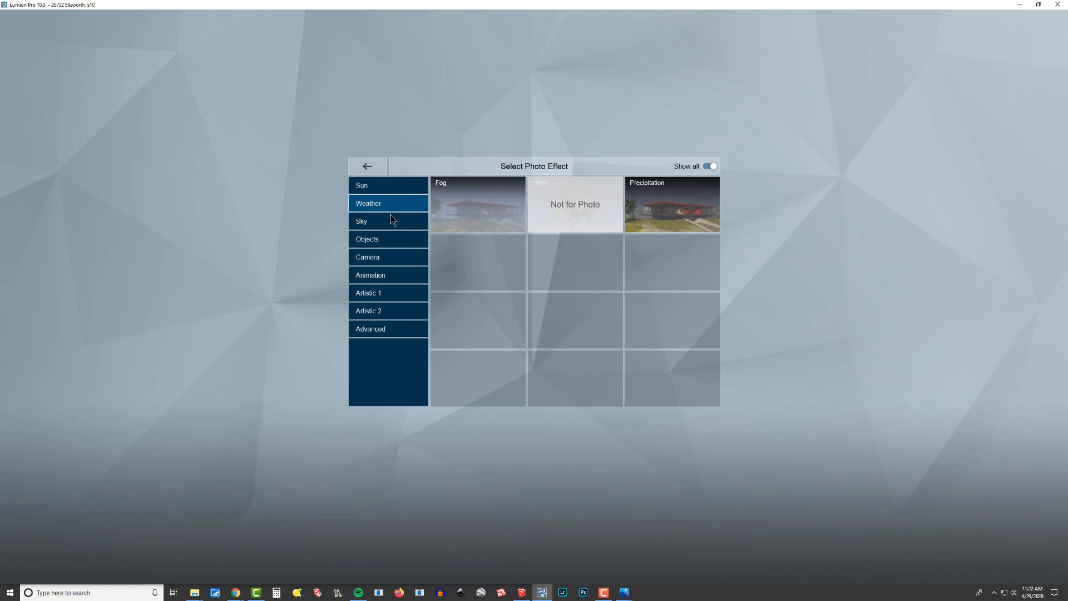
{"action": "left_click", "coordinate": [672, 205]}
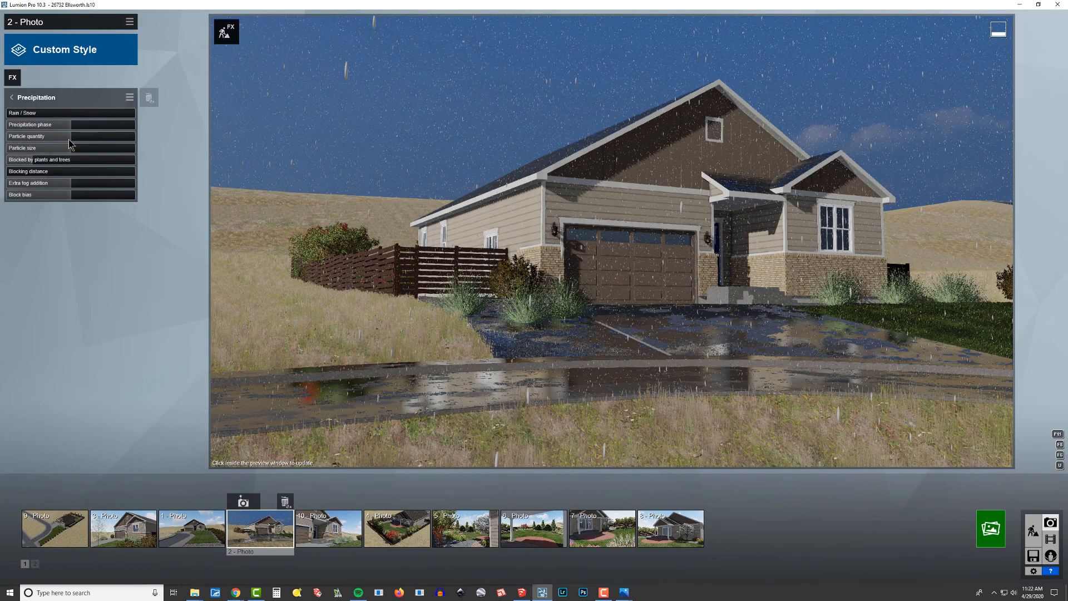
Reduce the Precipitation effect's particle quantity and extra fog addition to zero and its precipitation phase to a little over a third.
{"action": "left_click_drag", "start_coordinate": [67, 137], "coordinate": [11, 151]}
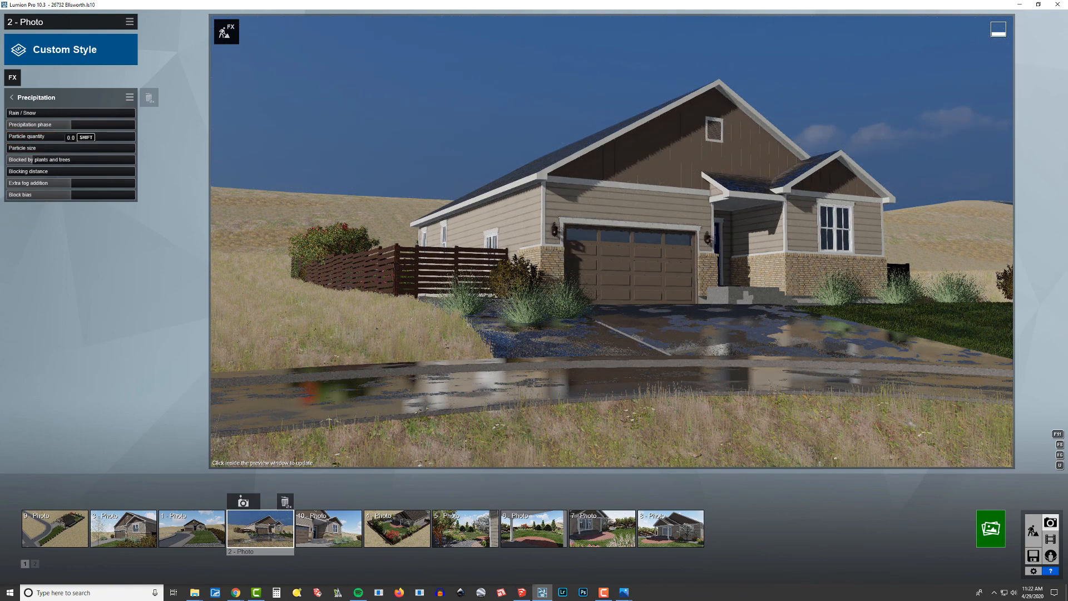
{"action": "left_click_drag", "start_coordinate": [65, 183], "coordinate": [7, 185]}
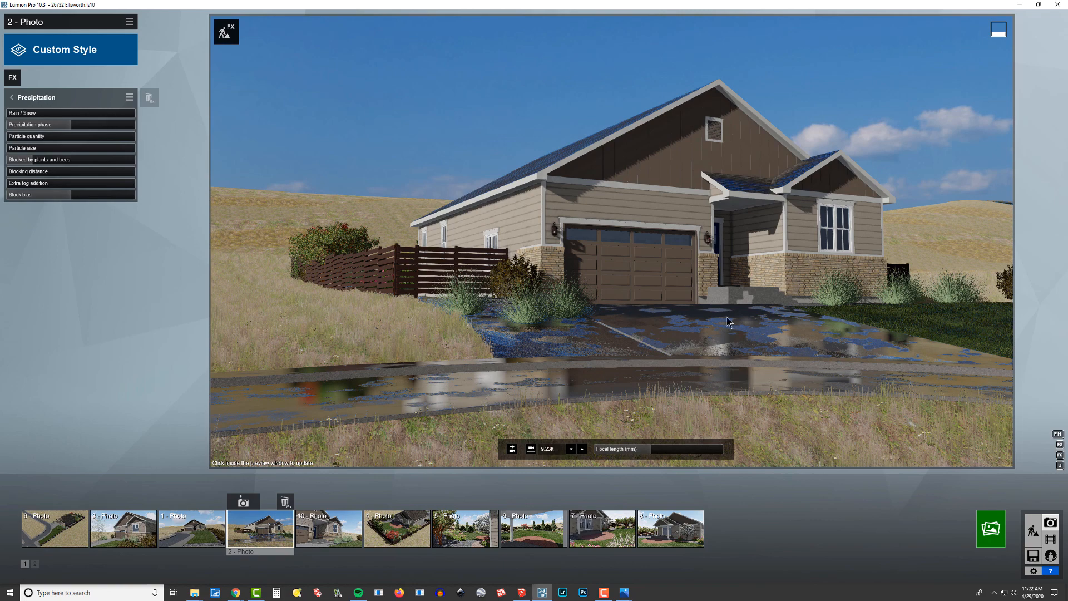
{"action": "left_click_drag", "start_coordinate": [71, 124], "coordinate": [55, 140]}
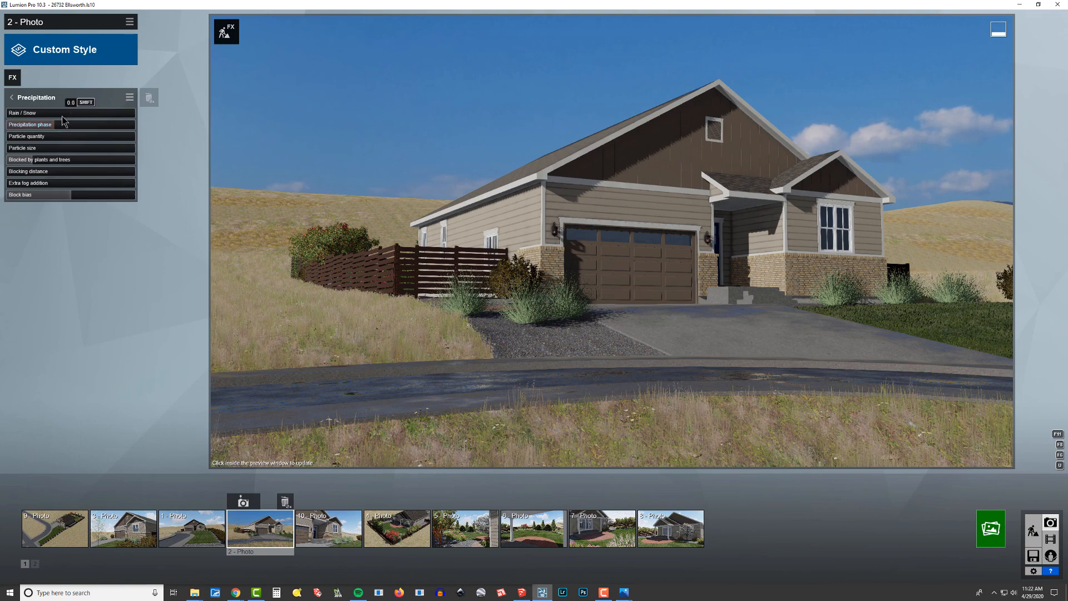
Add the 2-Point Perspective effect from the Camera category to the photo.
{"action": "left_click", "coordinate": [17, 79]}
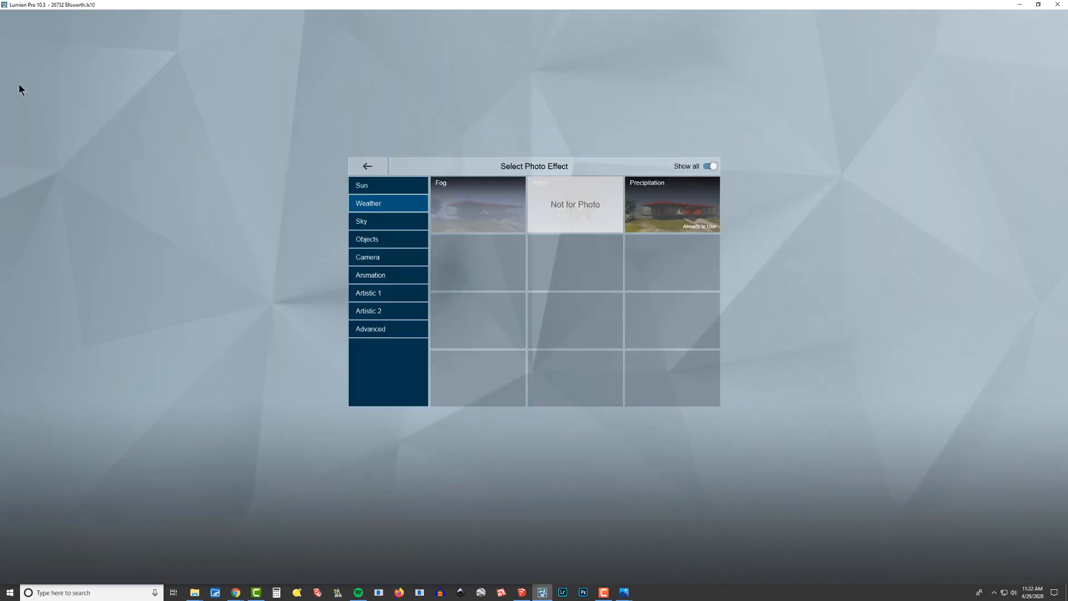
{"action": "left_click", "coordinate": [371, 223]}
{"action": "left_click", "coordinate": [371, 240]}
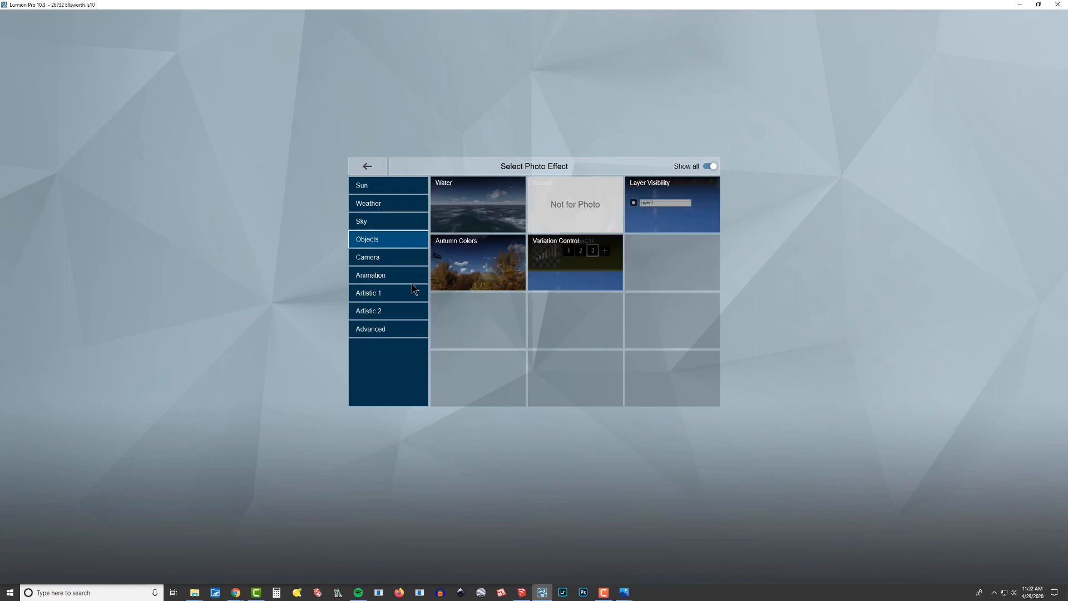
{"action": "left_click", "coordinate": [381, 265]}
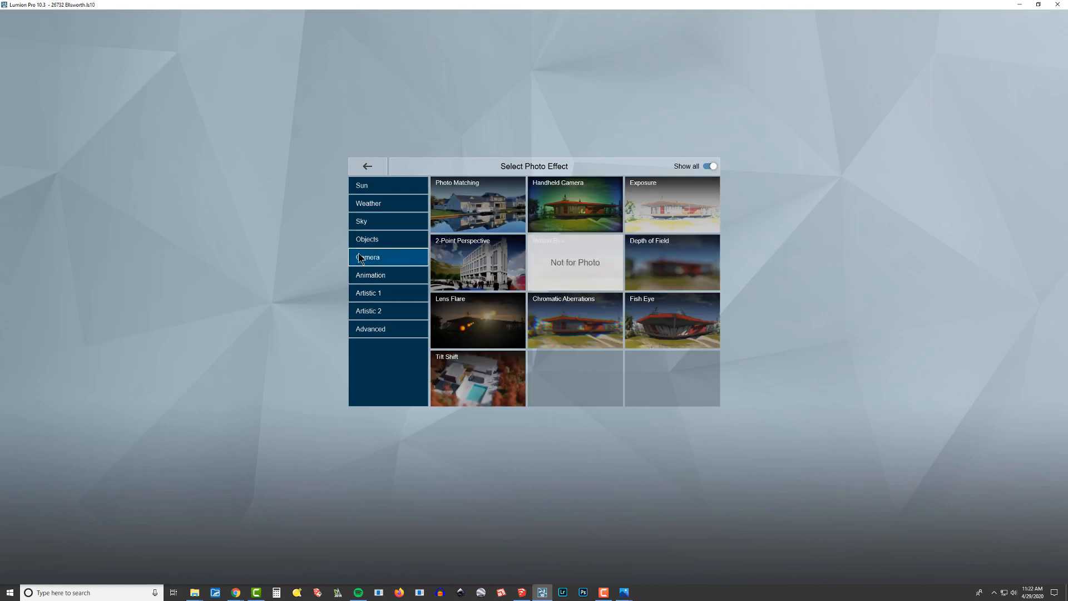
{"action": "left_click", "coordinate": [486, 267]}
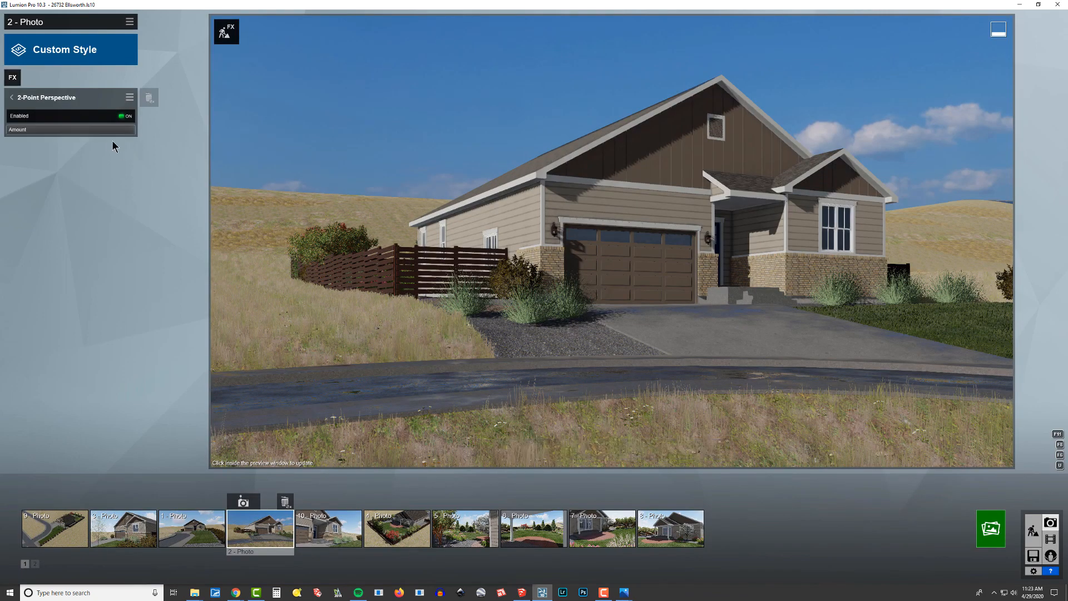
Add the Lens Flare effect to the photo and set its master brightness to about 3.3.
{"action": "left_click", "coordinate": [13, 79]}
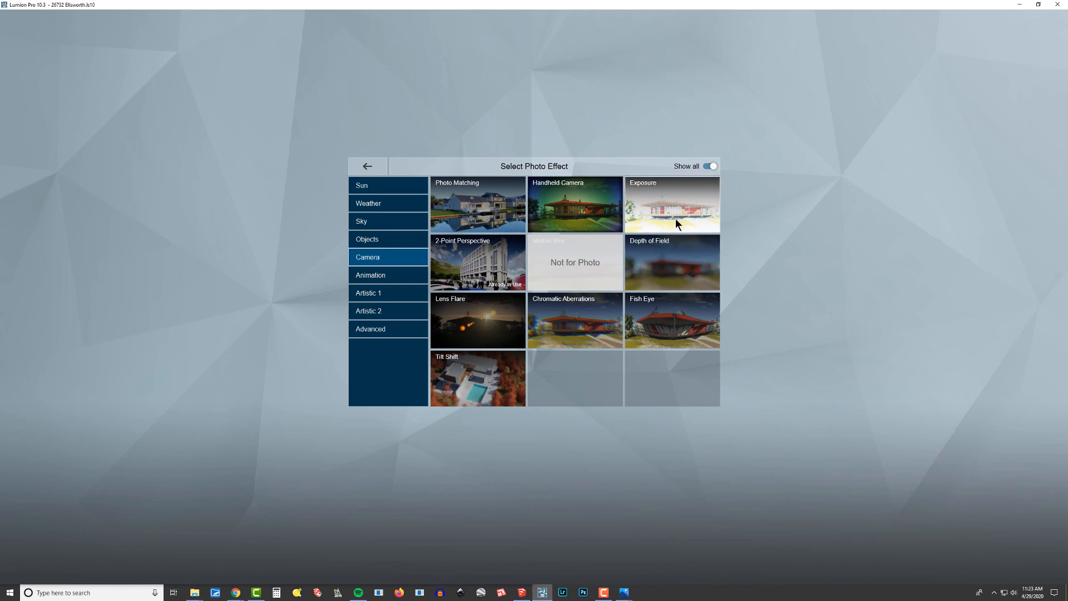
{"action": "left_click", "coordinate": [466, 325]}
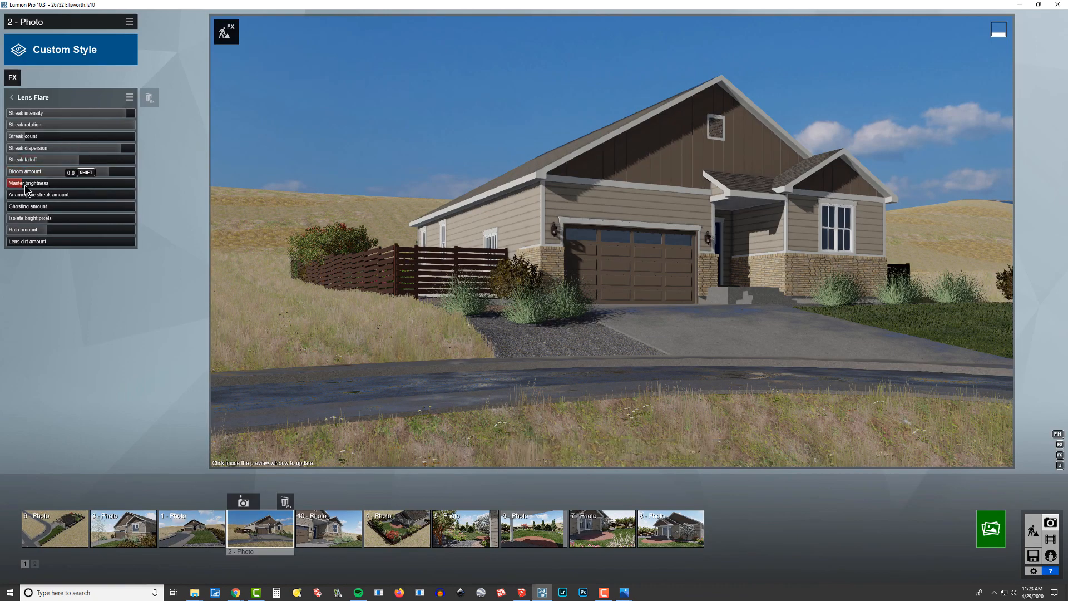
{"action": "mouse_move", "coordinate": [24, 186]}
{"action": "left_mouse_down"}
{"action": "mouse_move", "coordinate": [97, 206]}
{"action": "mouse_move", "coordinate": [112, 199]}
{"action": "mouse_move", "coordinate": [22, 191]}
{"action": "mouse_move", "coordinate": [75, 202]}
{"action": "left_mouse_up"}
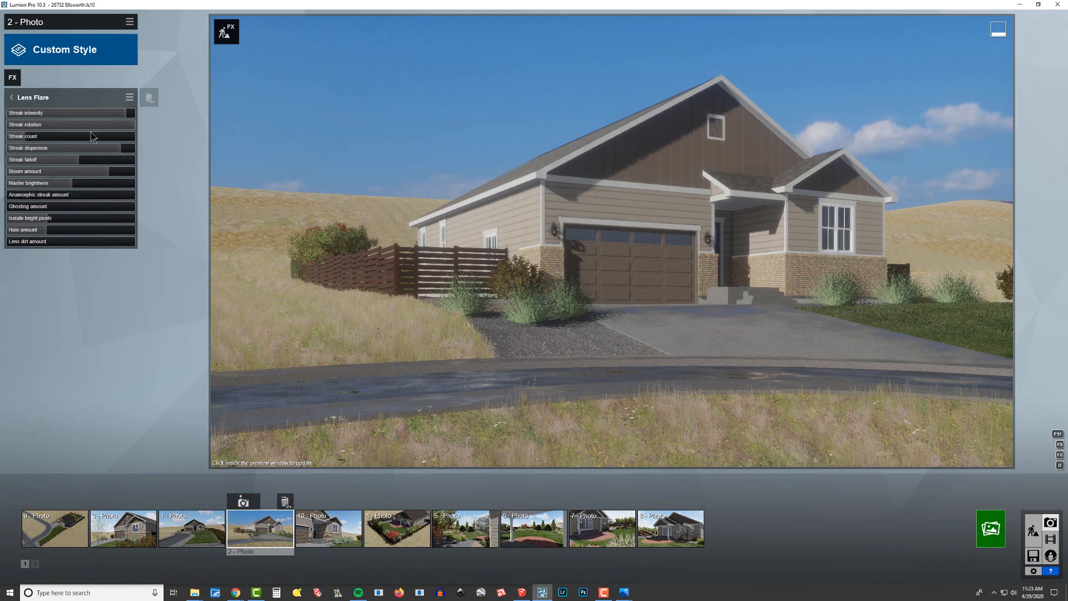
{"action": "left_click", "coordinate": [73, 186]}
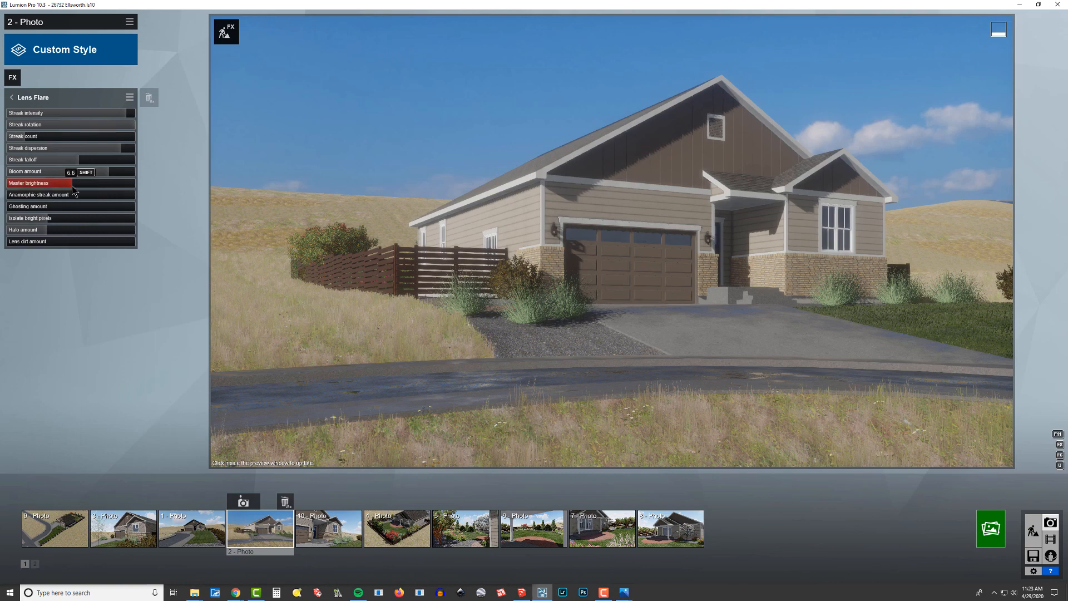
{"action": "left_click_drag", "start_coordinate": [72, 186], "coordinate": [57, 187]}
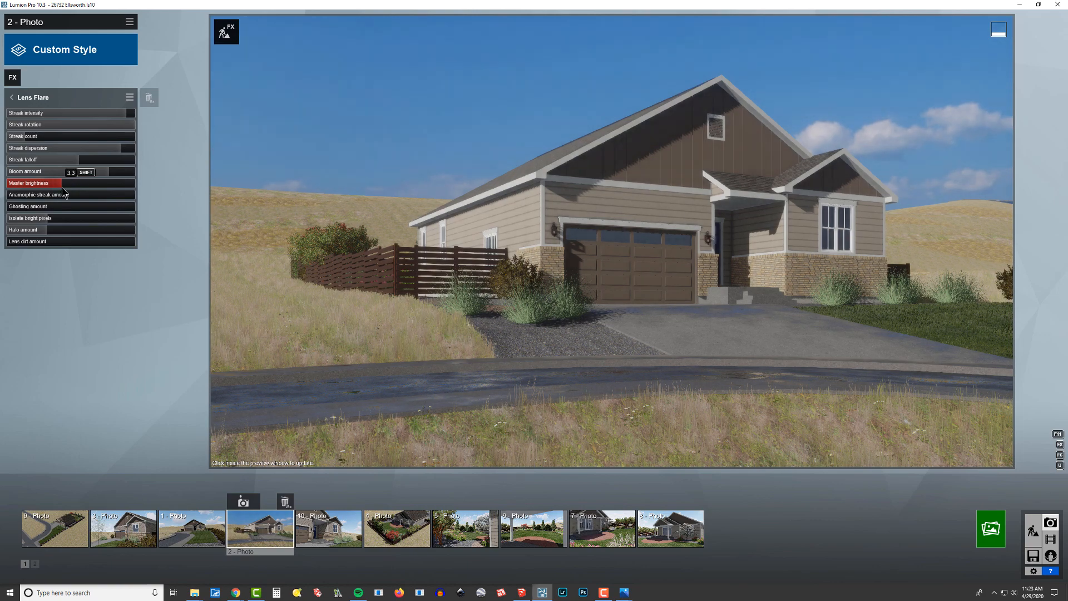
Add the Outlines effect with transparency at its maximum and outline density lowered to about a third.
{"action": "left_click", "coordinate": [12, 79]}
{"action": "left_click", "coordinate": [381, 294]}
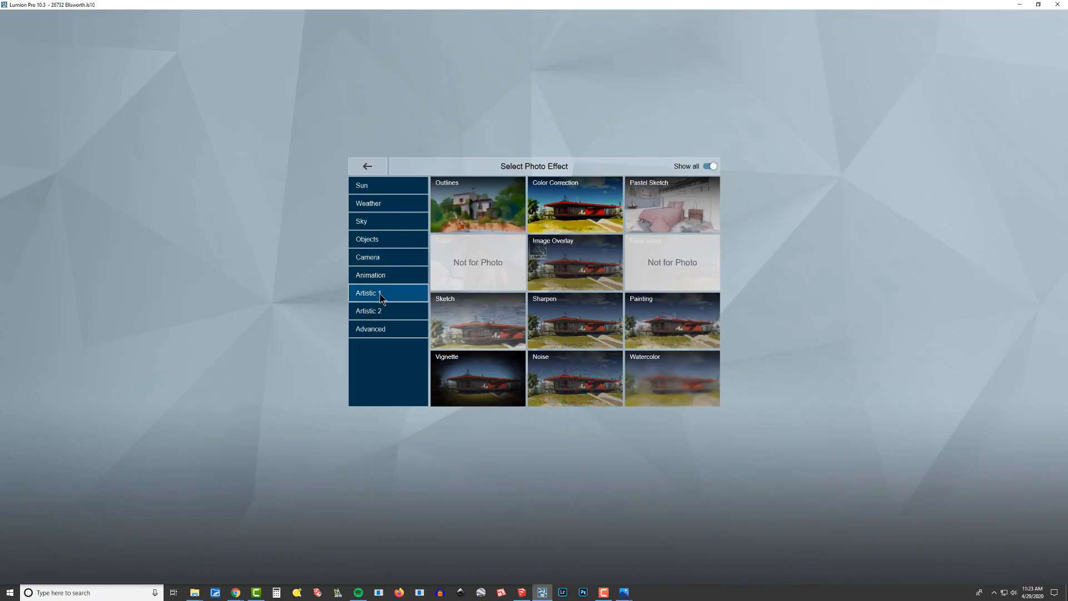
{"action": "left_click", "coordinate": [479, 204]}
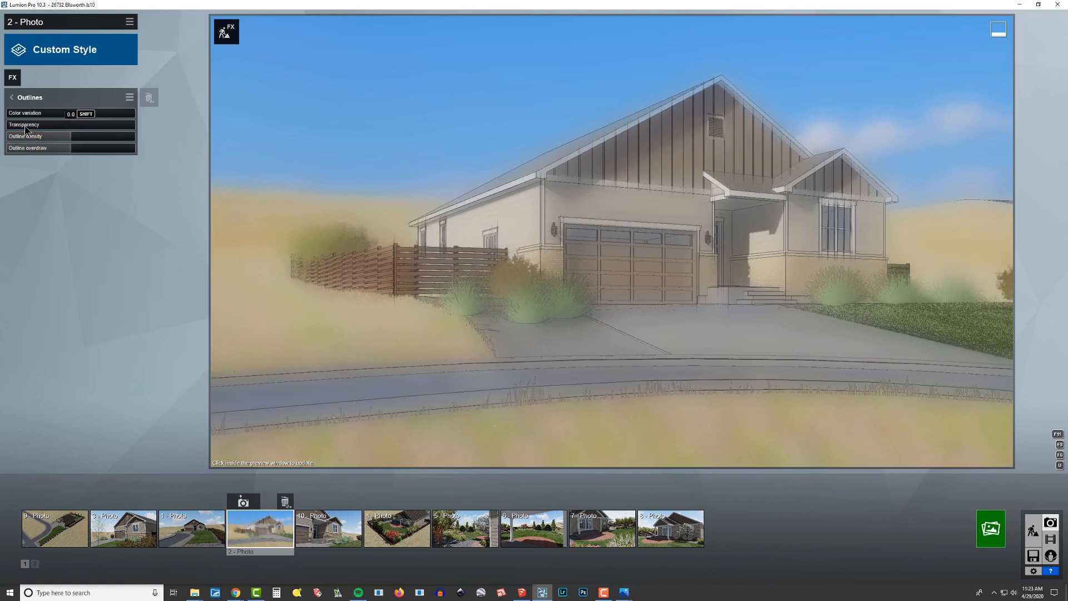
{"action": "left_click_drag", "start_coordinate": [61, 124], "coordinate": [329, 176]}
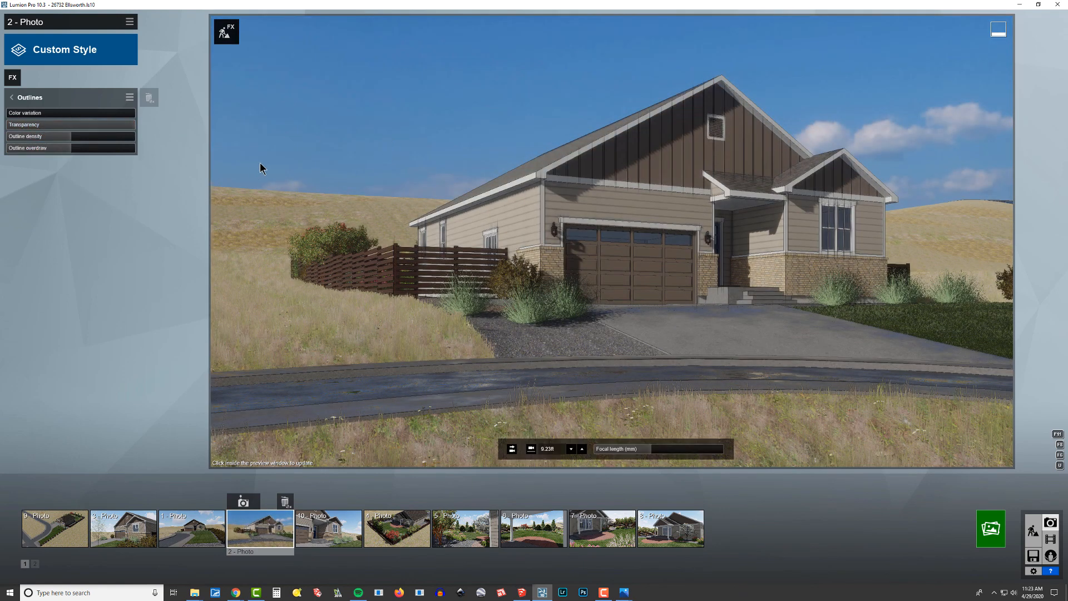
{"action": "left_click_drag", "start_coordinate": [68, 137], "coordinate": [46, 149]}
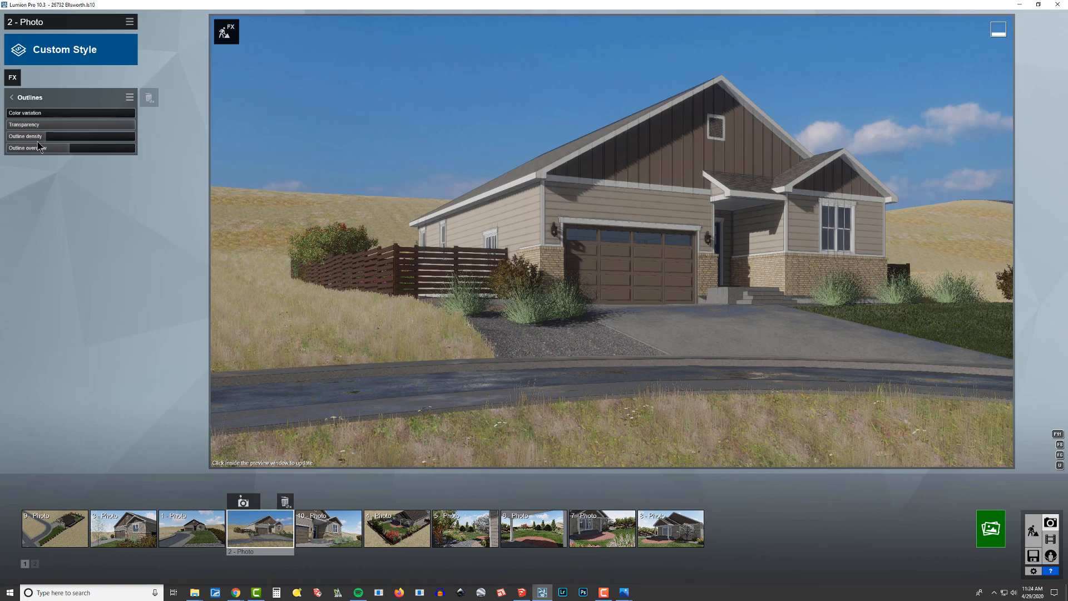
Reopen the Lens Flare effect and raise its master brightness slightly, to about half of its range.
{"action": "left_click", "coordinate": [11, 98]}
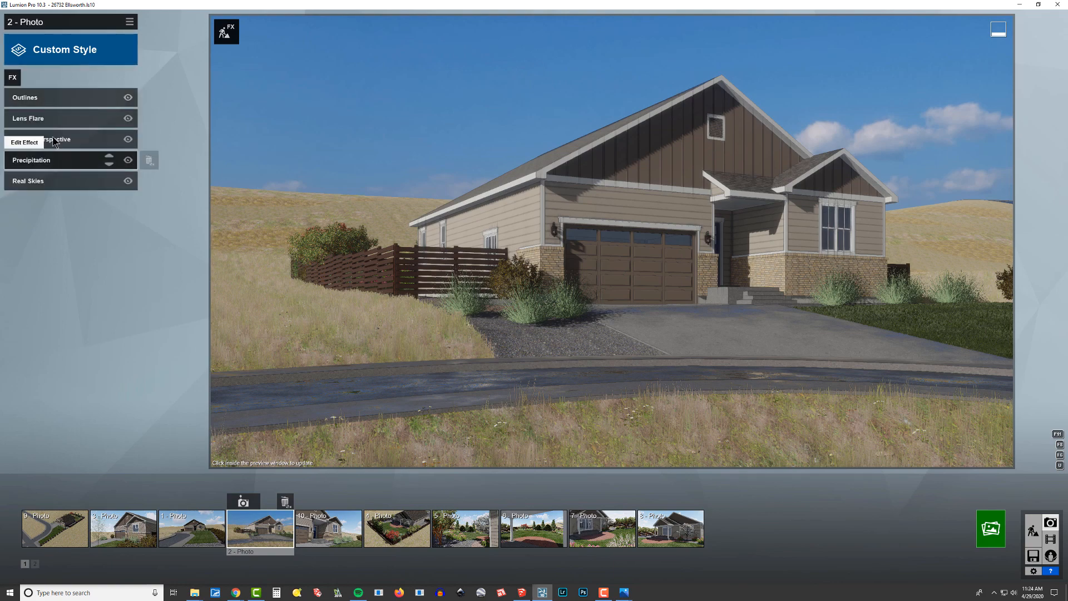
{"action": "left_click", "coordinate": [56, 118]}
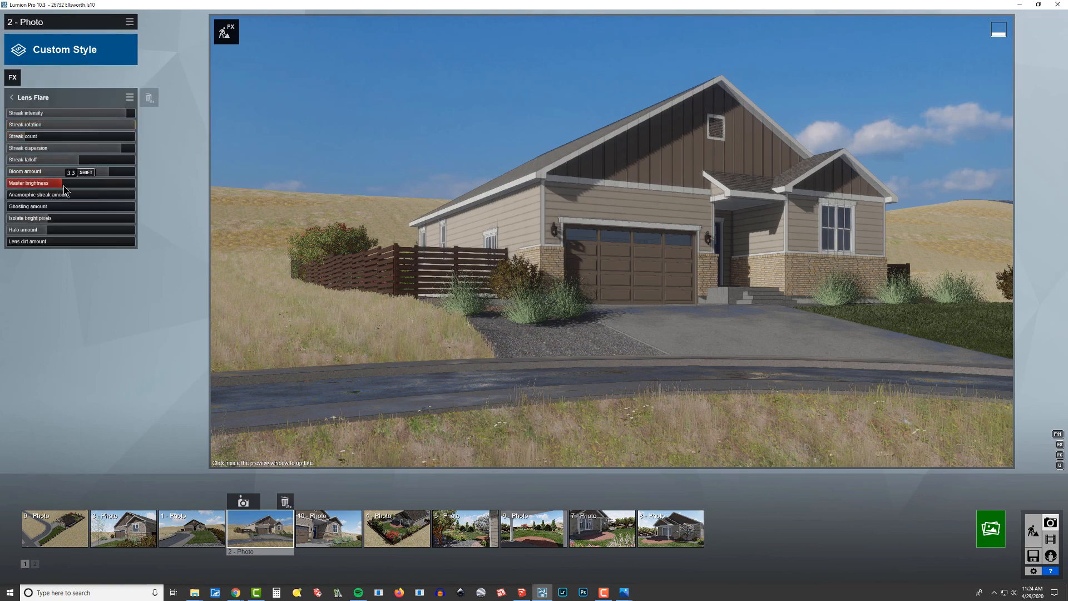
{"action": "mouse_move", "coordinate": [64, 190]}
{"action": "left_mouse_down"}
{"action": "mouse_move", "coordinate": [89, 190]}
{"action": "mouse_move", "coordinate": [71, 189]}
{"action": "left_mouse_up"}
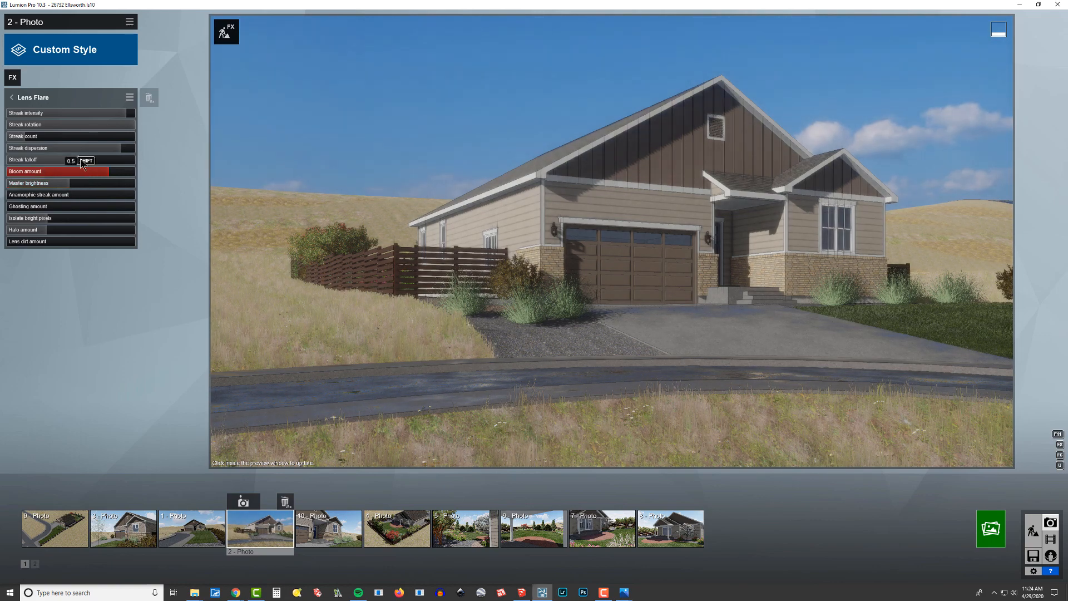
Add the Color Correction effect from the Artistic 1 category to the photo and refresh the preview.
{"action": "left_click", "coordinate": [12, 77]}
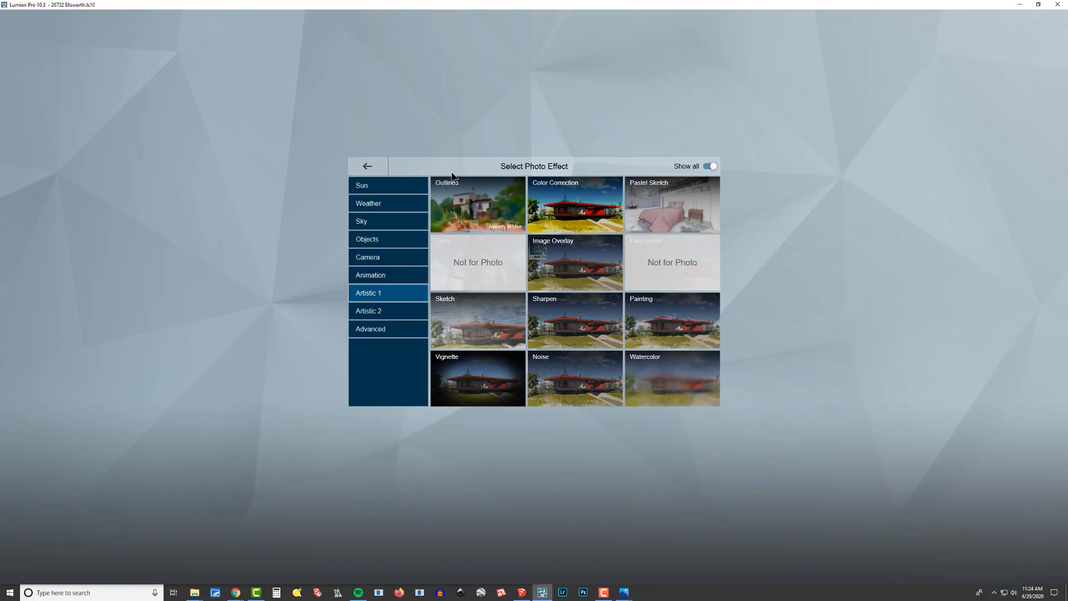
{"action": "left_click", "coordinate": [378, 257]}
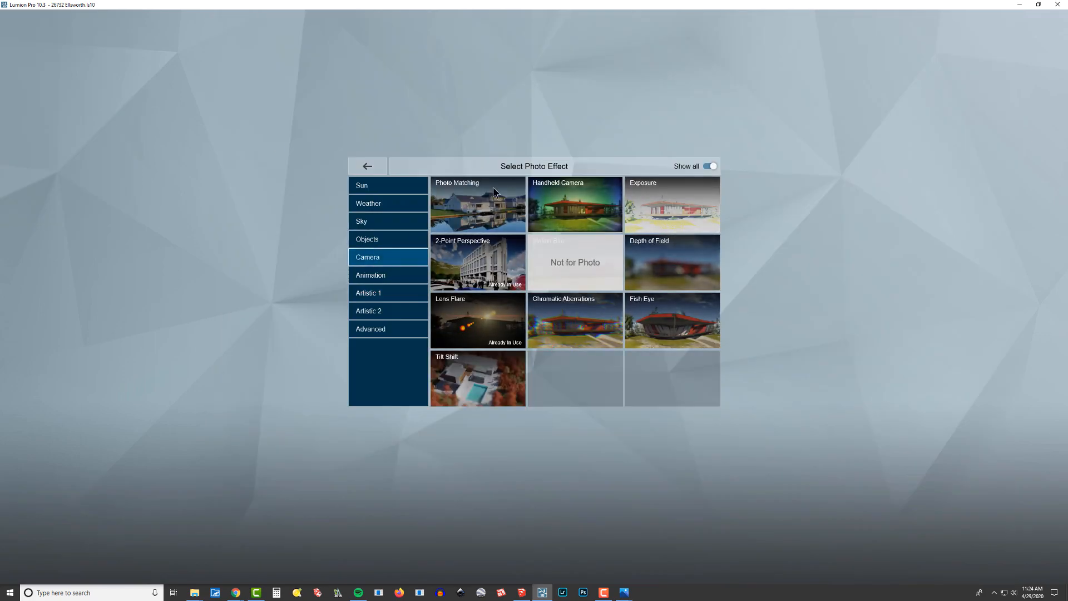
{"action": "left_click", "coordinate": [372, 274]}
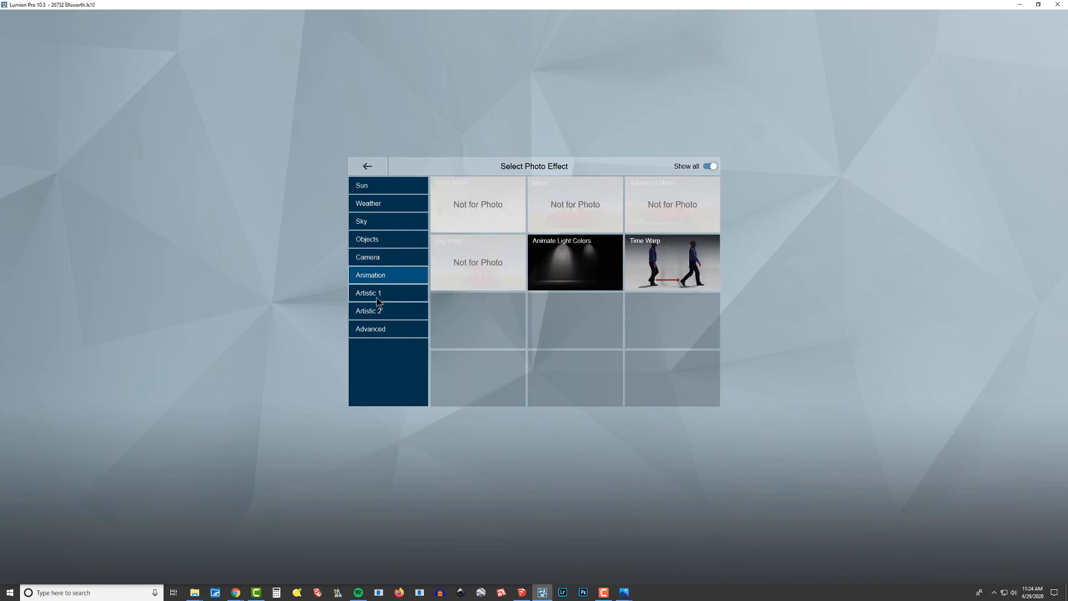
{"action": "left_click", "coordinate": [376, 295]}
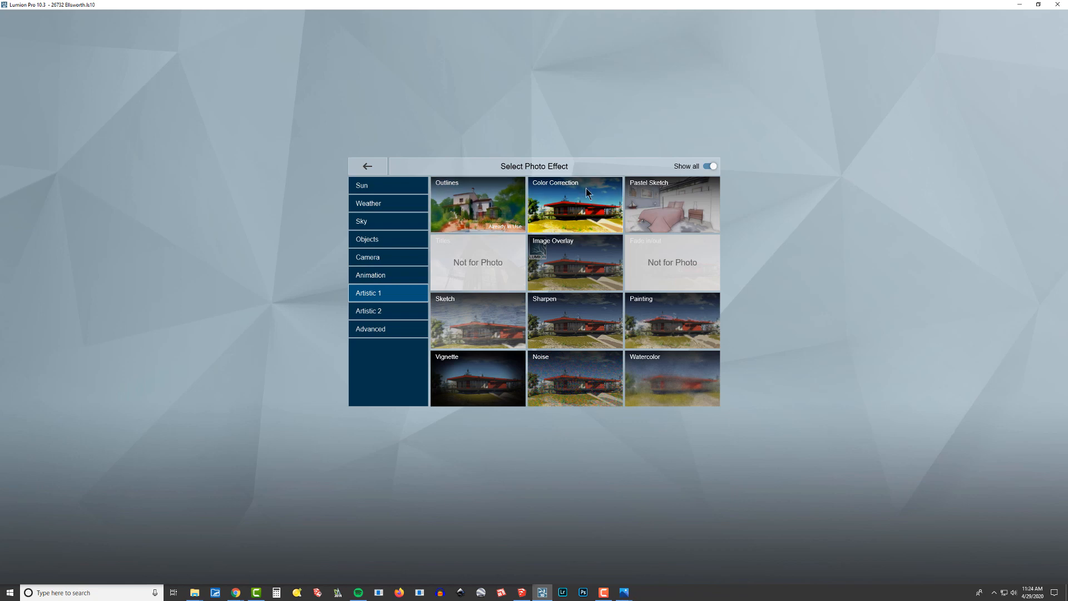
{"action": "left_click", "coordinate": [576, 205]}
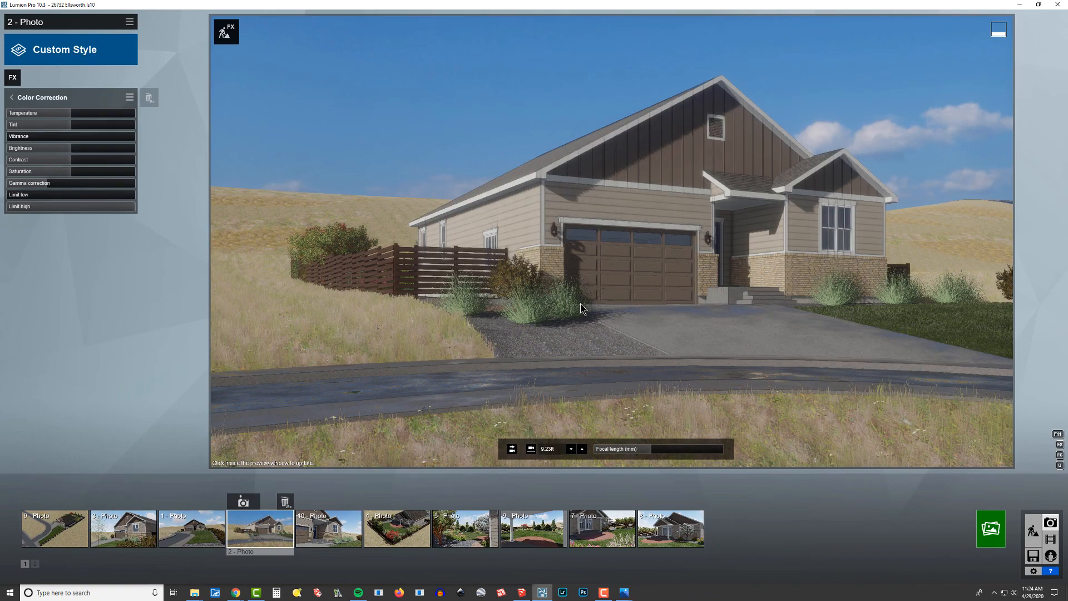
{"action": "left_click", "coordinate": [451, 126]}
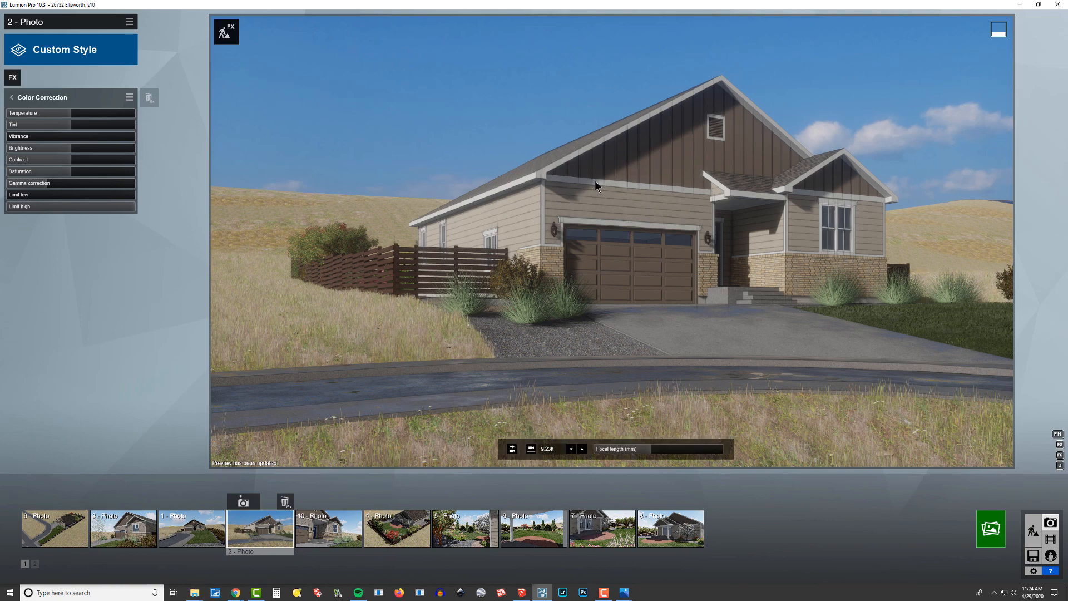
Add the Shadow effect from the Advanced category to the photo.
{"action": "left_click", "coordinate": [12, 77]}
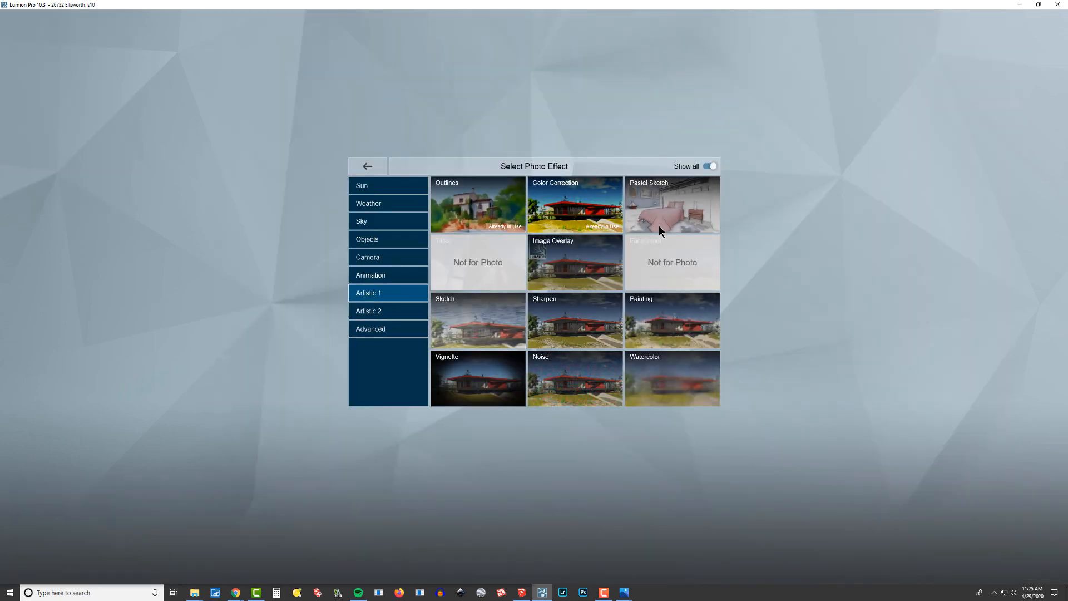
{"action": "left_click", "coordinate": [382, 311]}
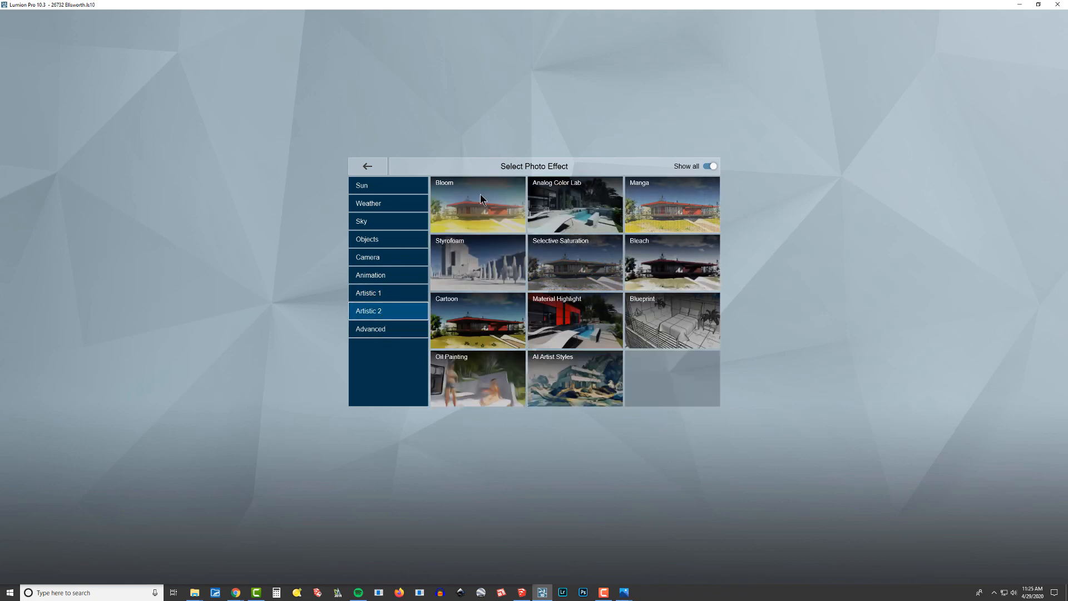
{"action": "left_click", "coordinate": [384, 330]}
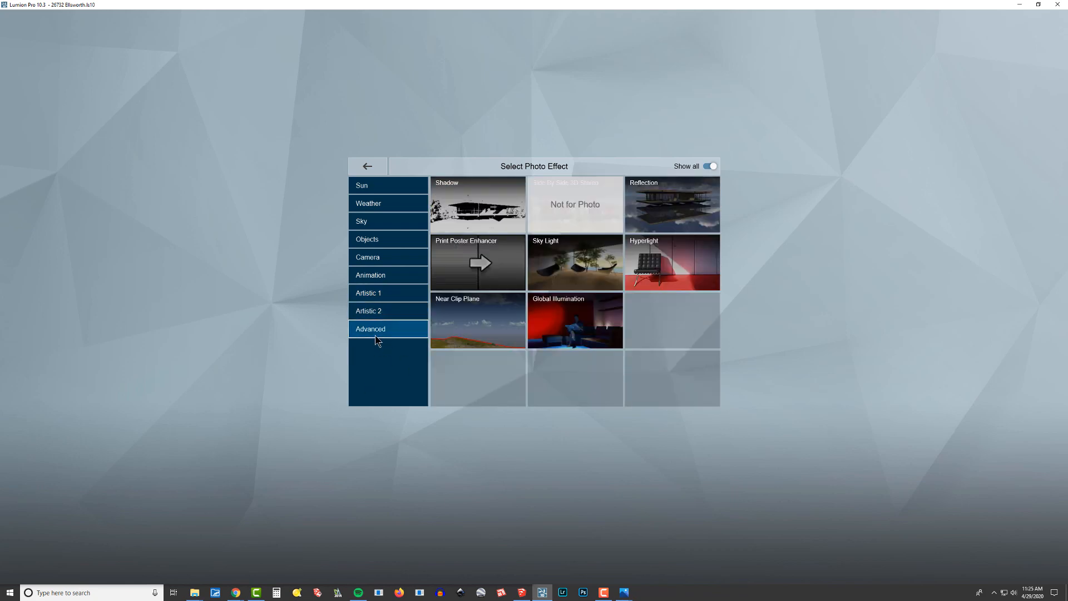
{"action": "left_click", "coordinate": [468, 206]}
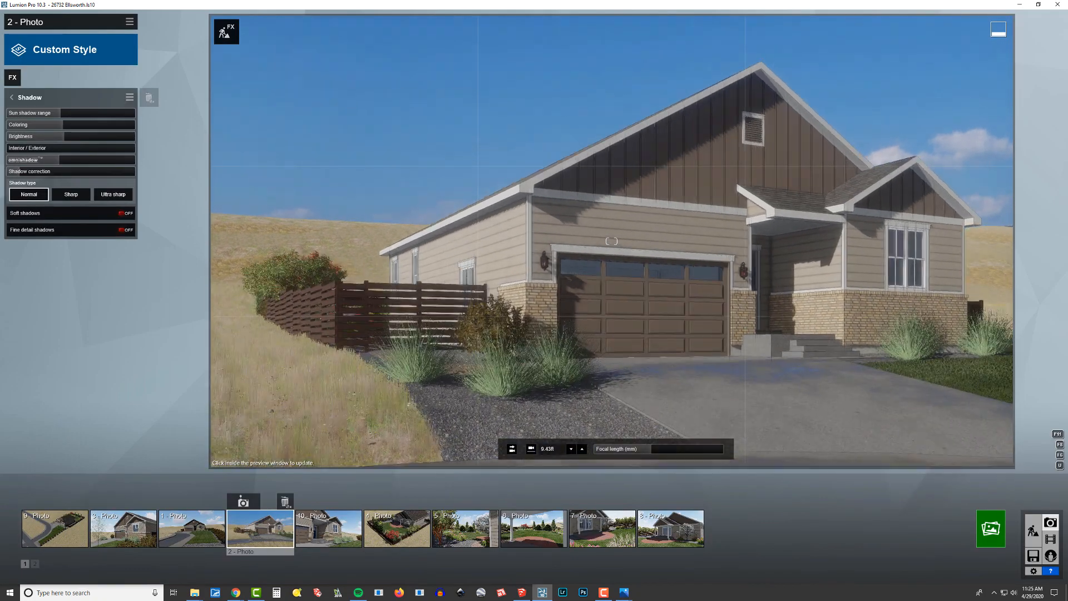
Turn on soft shadows and fine detail shadows, then restore the photo's saved camera view and refresh the preview.
{"action": "right_click_drag", "start_coordinate": [403, 312], "coordinate": [402, 269]}
{"action": "key", "text": "w"}
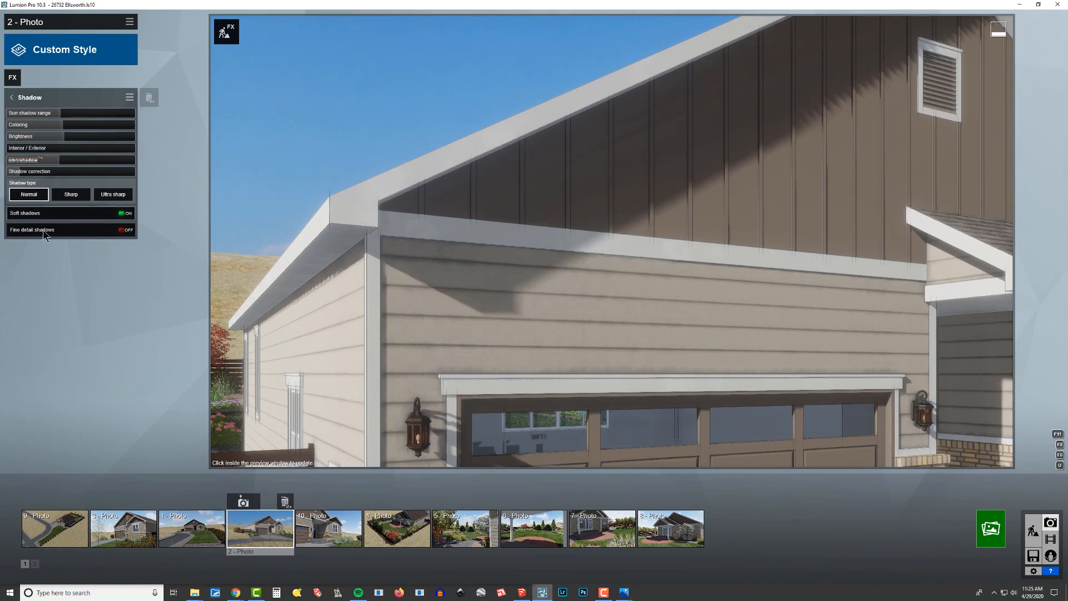
{"action": "right_click_drag", "start_coordinate": [590, 223], "coordinate": [400, 205]}
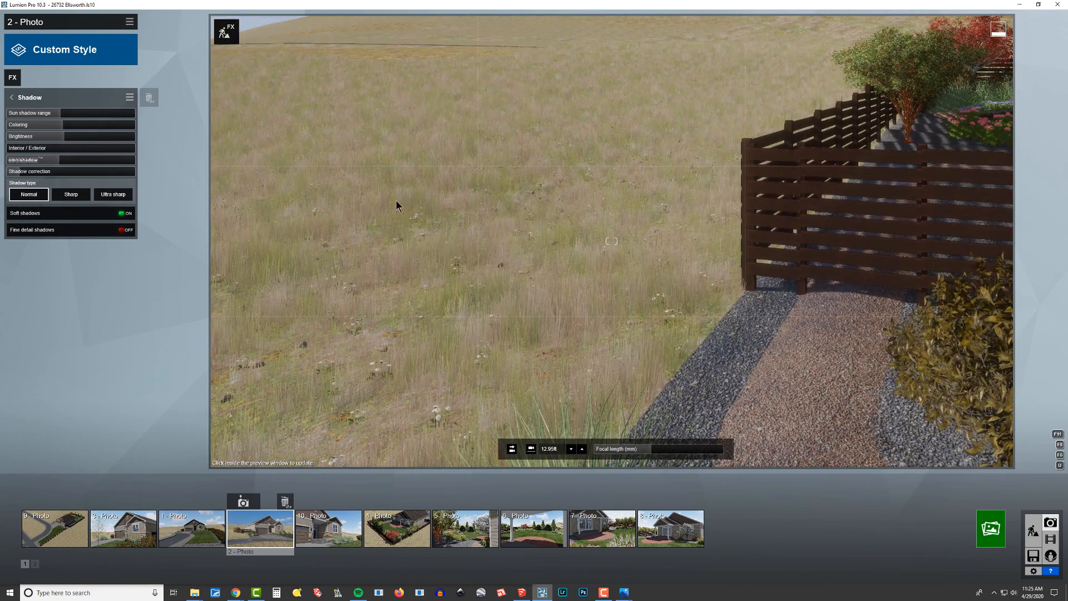
{"action": "left_click", "coordinate": [30, 236]}
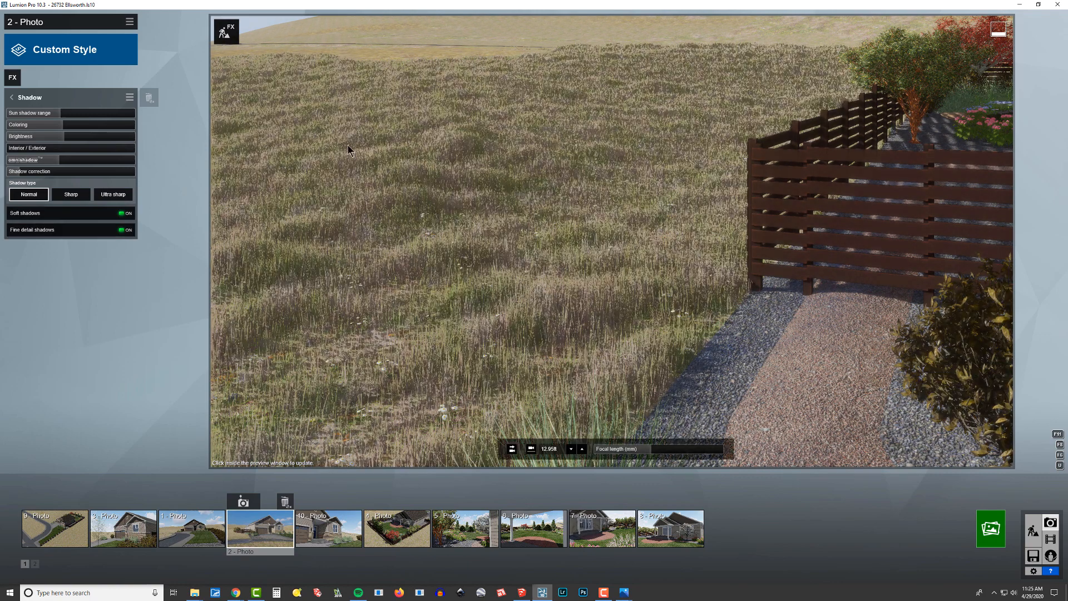
{"action": "left_click", "coordinate": [272, 535]}
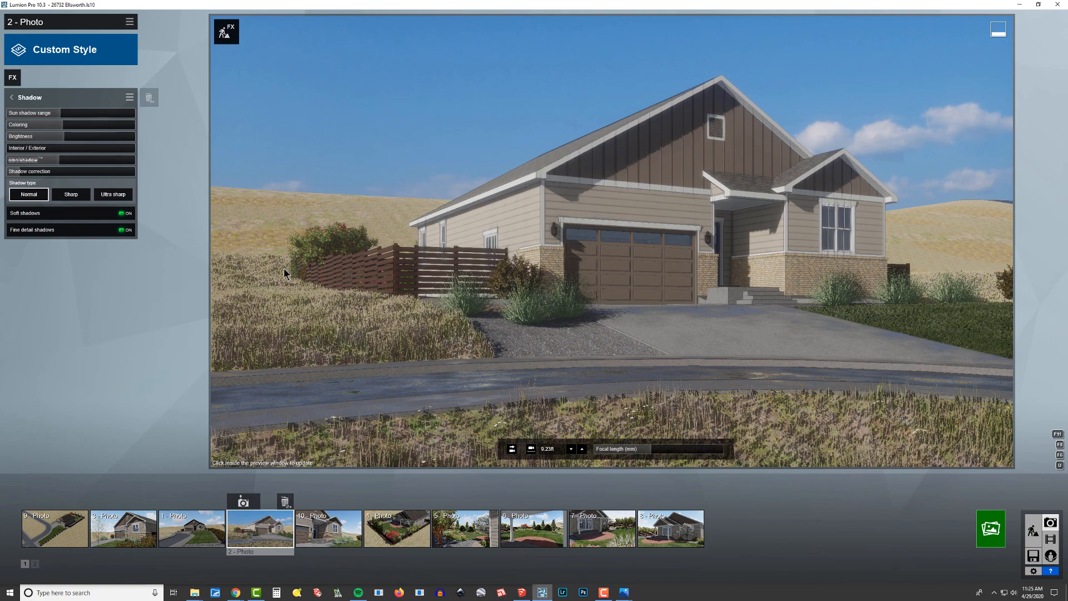
{"action": "left_click", "coordinate": [597, 121]}
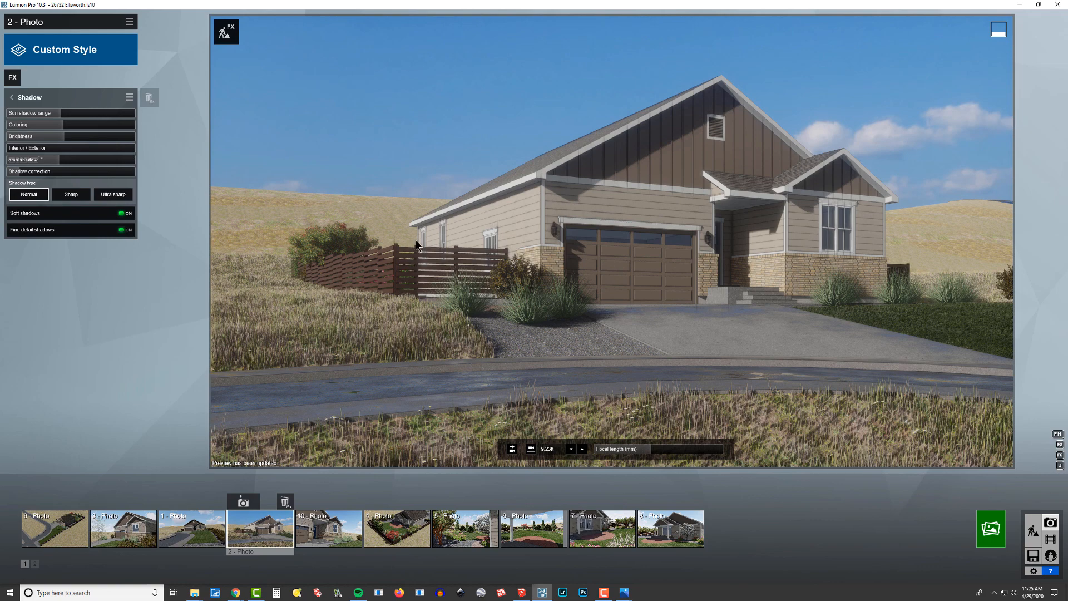
Set the Shadow effect's Interior / Exterior and omnishadow amounts to maximum and raise its brightness to about three quarters of the range.
{"action": "left_click", "coordinate": [25, 148]}
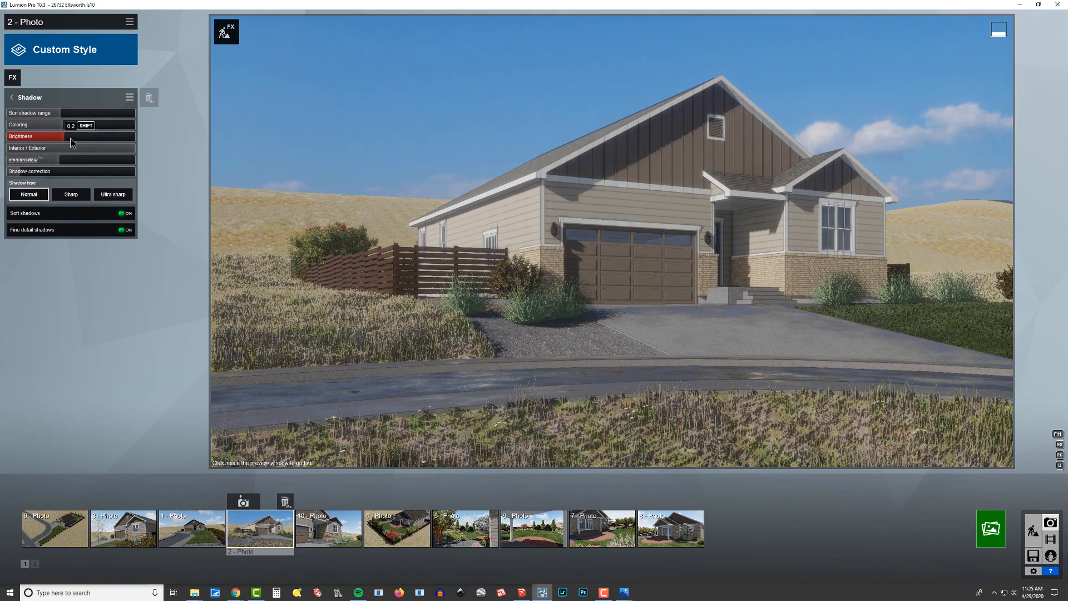
{"action": "left_click_drag", "start_coordinate": [70, 139], "coordinate": [105, 161]}
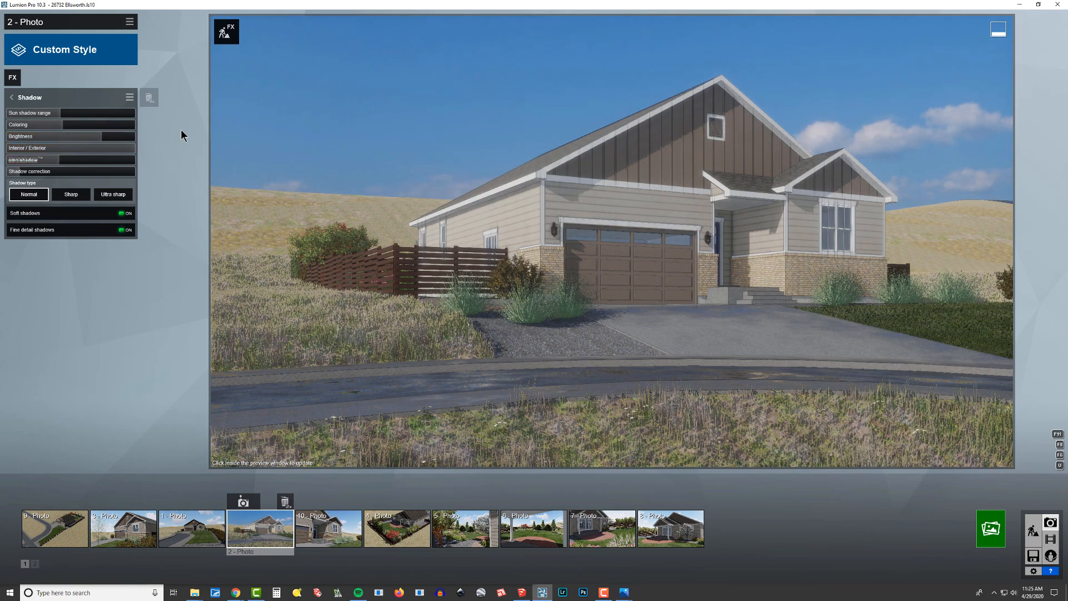
{"action": "mouse_move", "coordinate": [69, 161]}
{"action": "left_mouse_down"}
{"action": "mouse_move", "coordinate": [217, 161]}
{"action": "mouse_move", "coordinate": [1, 162]}
{"action": "left_mouse_up"}
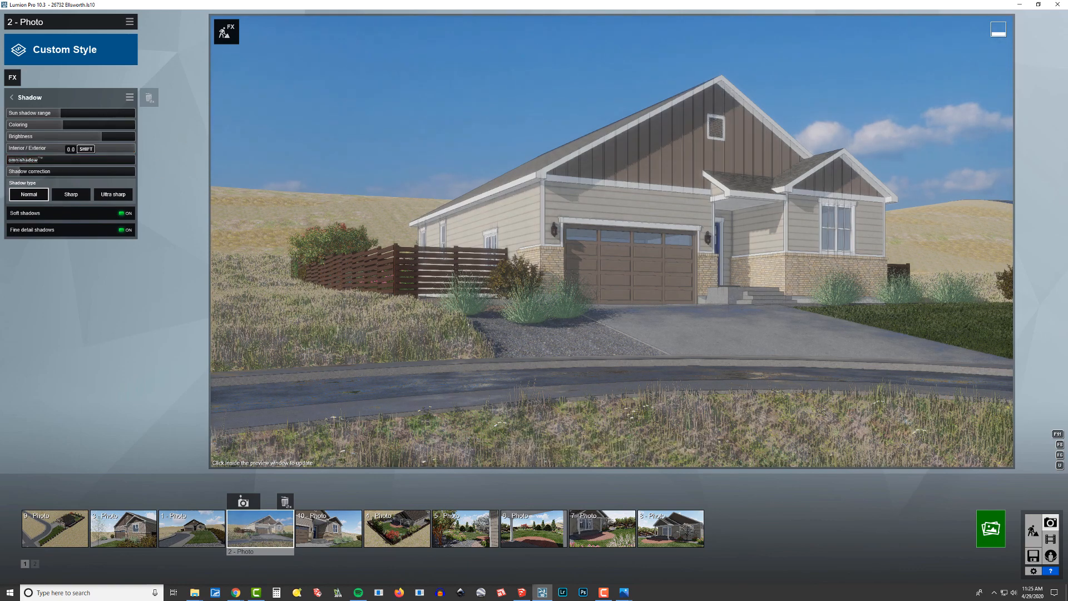
Add the Hyperlight and Sky Light effects from the Advanced category and refresh the preview.
{"action": "left_click", "coordinate": [13, 78]}
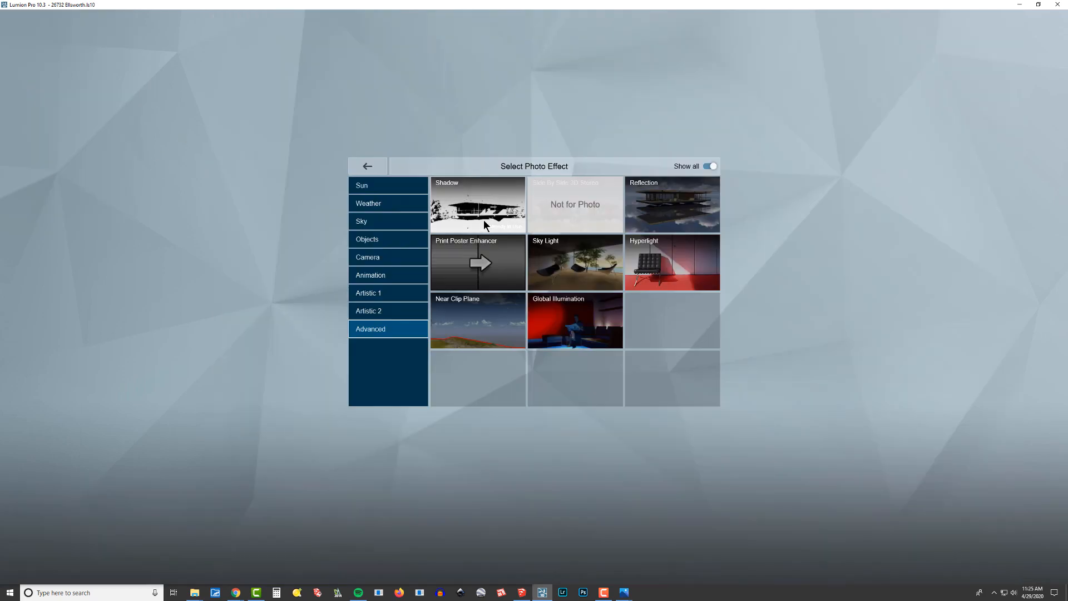
{"action": "left_click", "coordinate": [665, 258]}
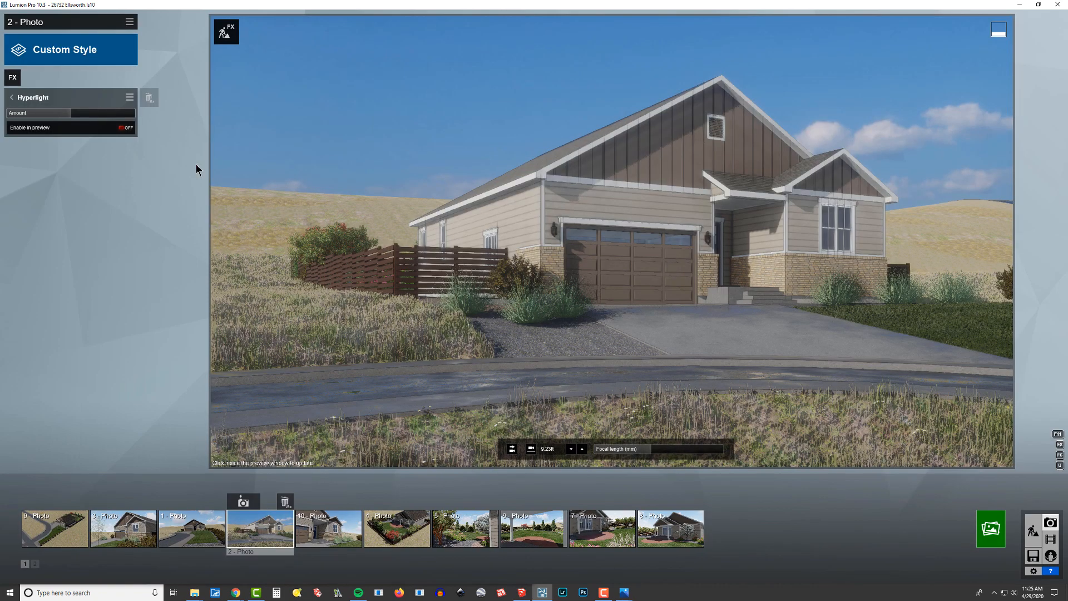
{"action": "left_click", "coordinate": [12, 78]}
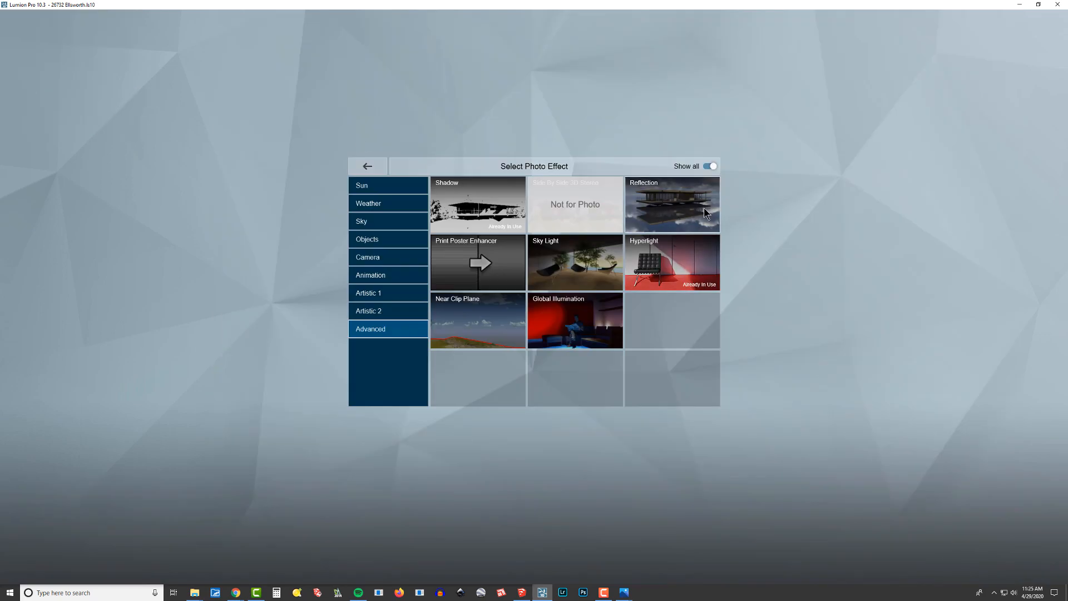
{"action": "left_click", "coordinate": [564, 266]}
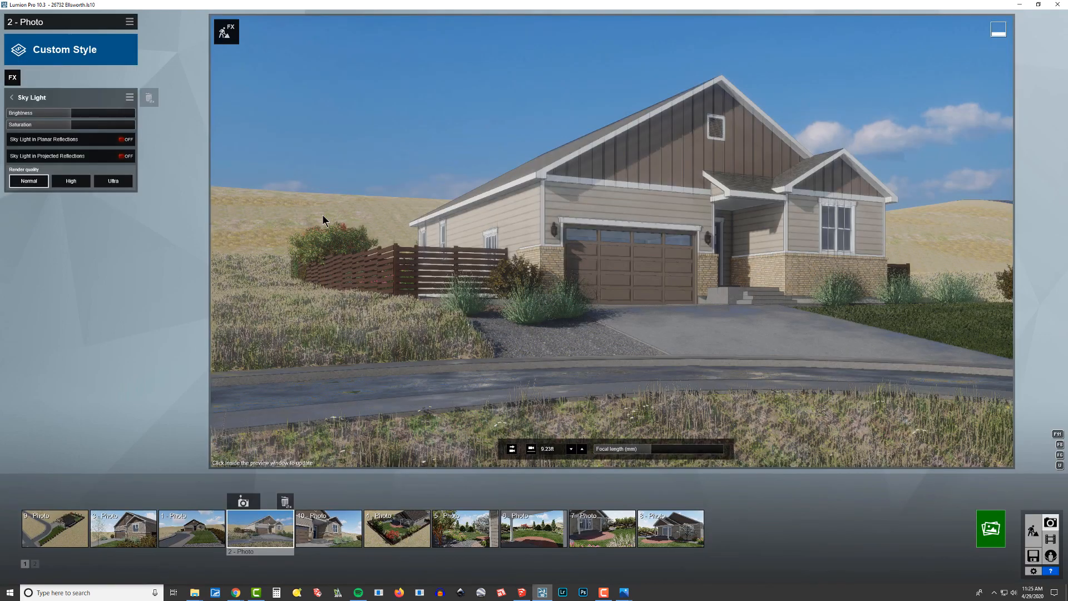
{"action": "left_click", "coordinate": [388, 117]}
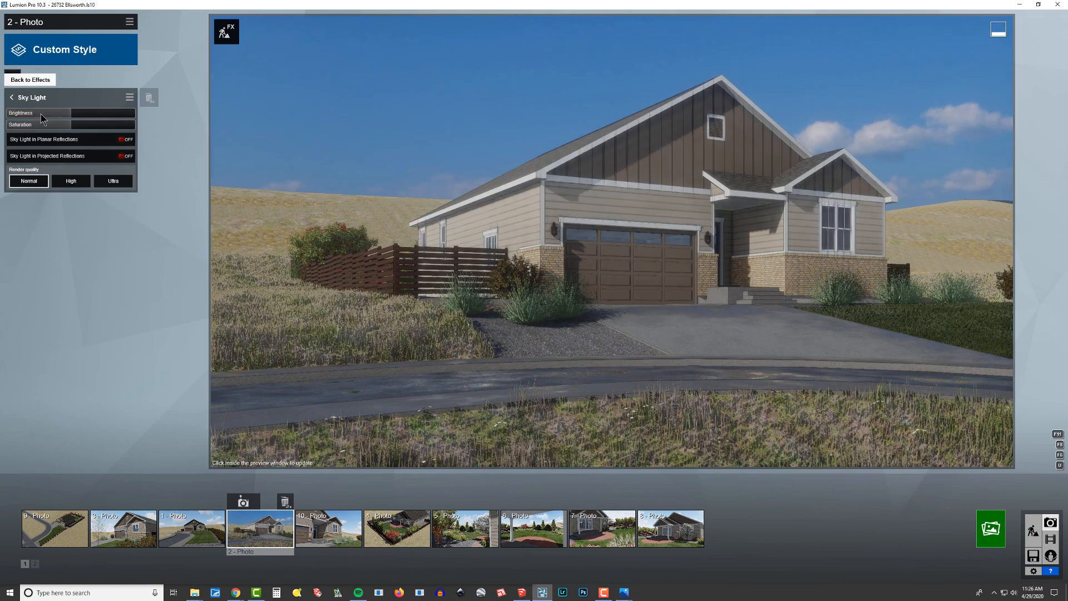
Reopen the Color Correction effect, warm its temperature to about 60 percent of the range and refresh the preview.
{"action": "left_click", "coordinate": [22, 94]}
{"action": "left_click", "coordinate": [39, 161]}
{"action": "left_click_drag", "start_coordinate": [71, 114], "coordinate": [93, 119]}
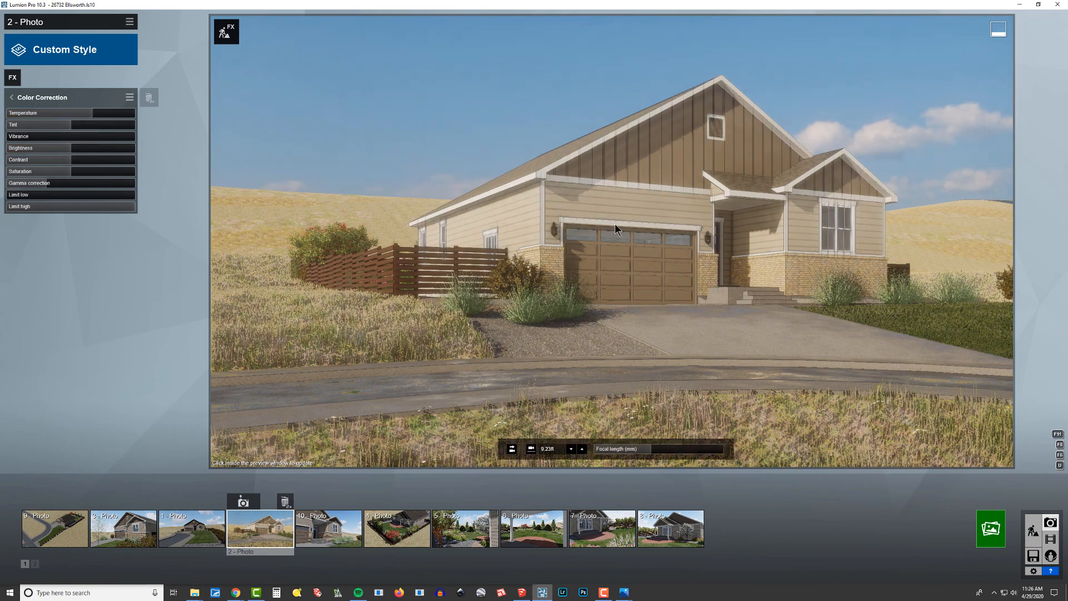
{"action": "left_click", "coordinate": [637, 205]}
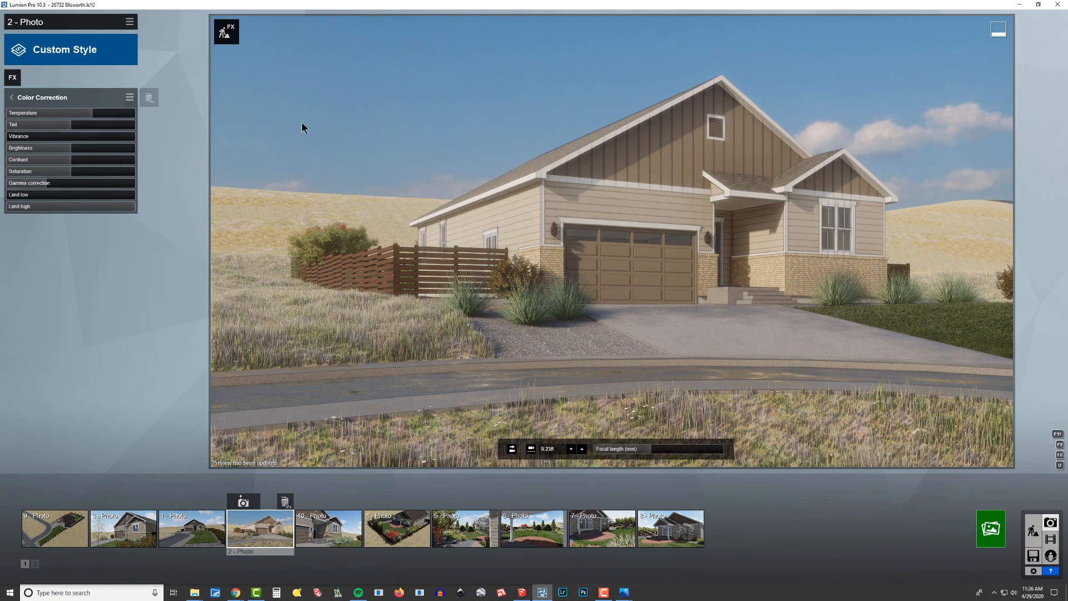
{"action": "left_click_drag", "start_coordinate": [96, 114], "coordinate": [88, 114]}
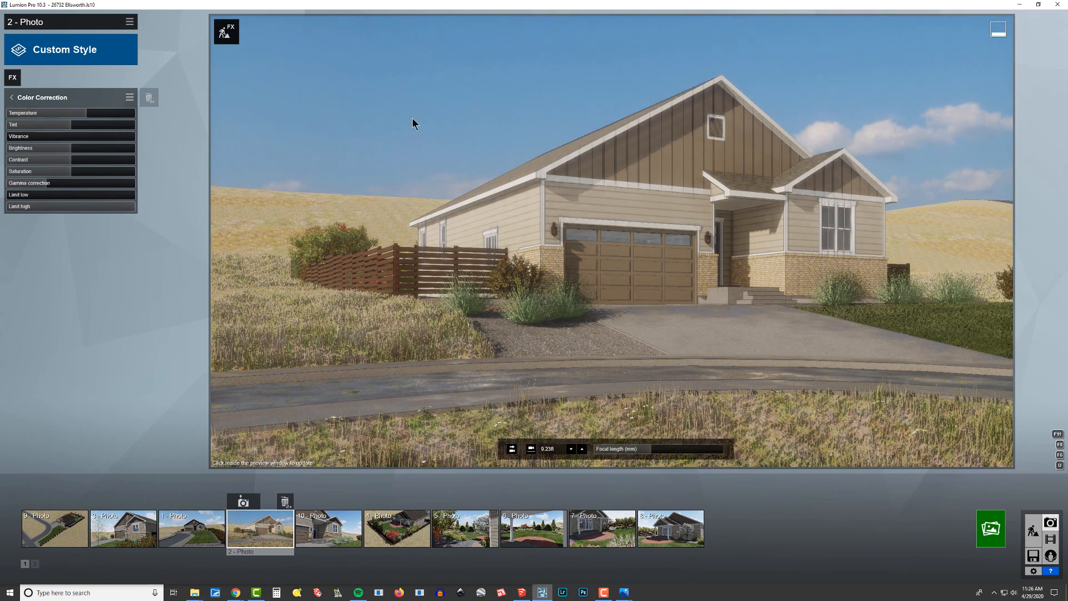
{"action": "left_click", "coordinate": [413, 124]}
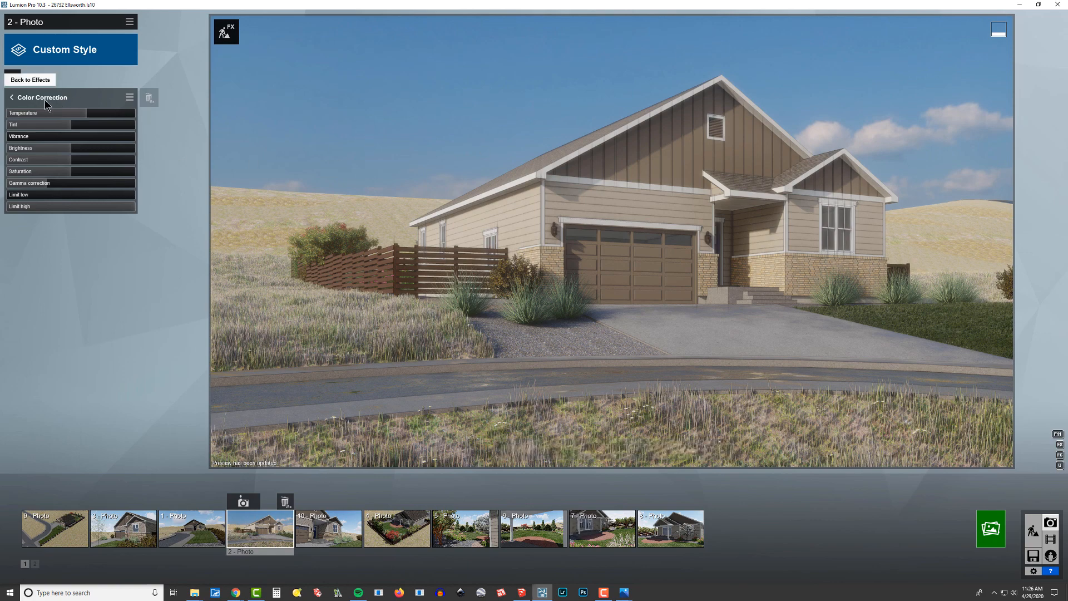
Raise Color Correction contrast to about three quarters of the range and saturation slightly above the midpoint, and refresh the preview.
{"action": "left_click_drag", "start_coordinate": [62, 166], "coordinate": [148, 179]}
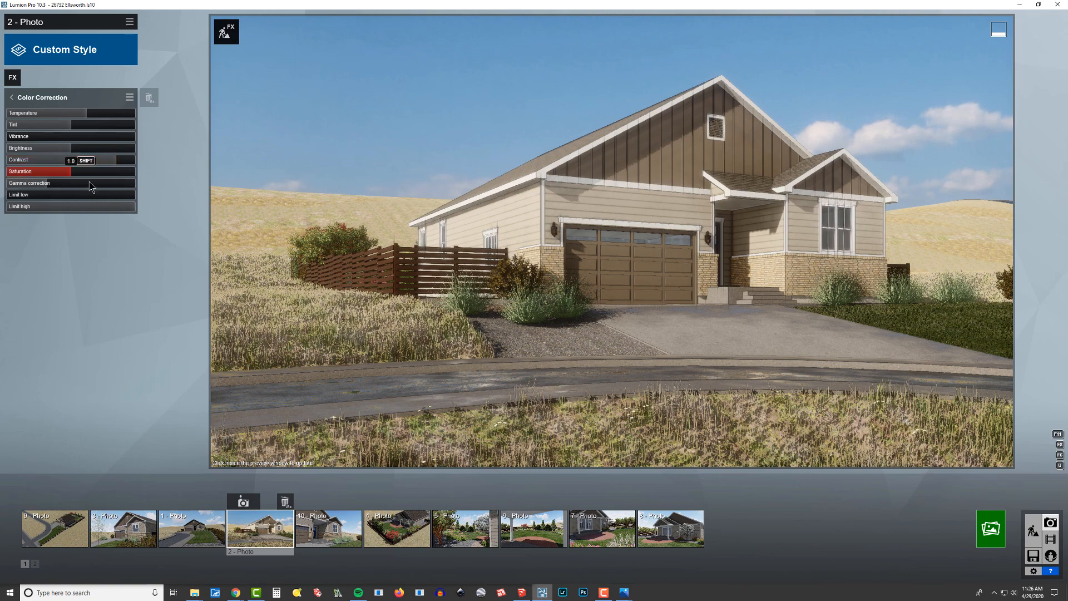
{"action": "left_click_drag", "start_coordinate": [75, 174], "coordinate": [81, 174]}
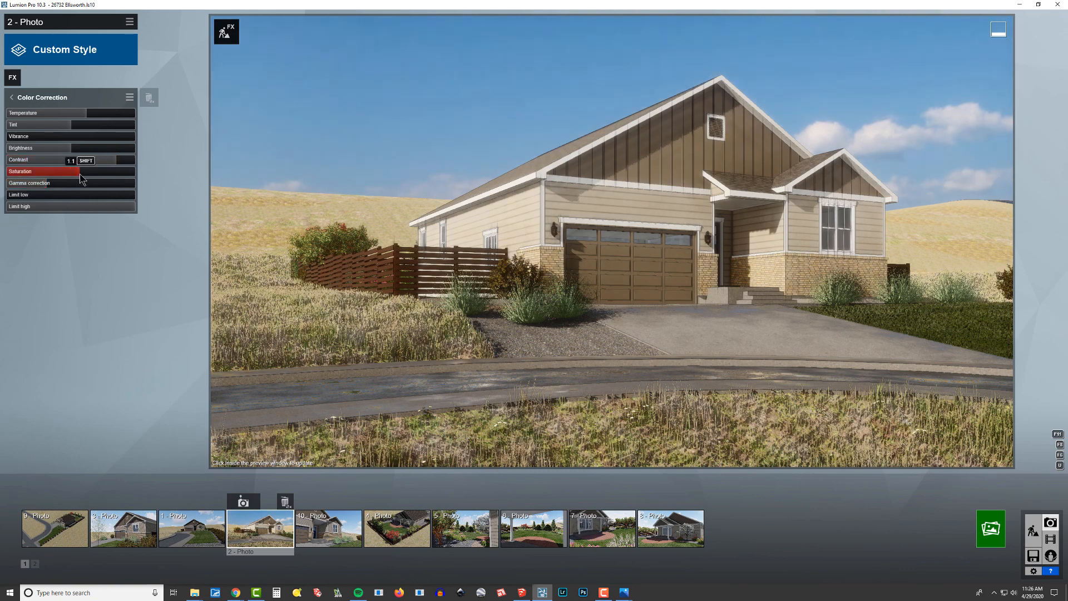
{"action": "left_click", "coordinate": [107, 162]}
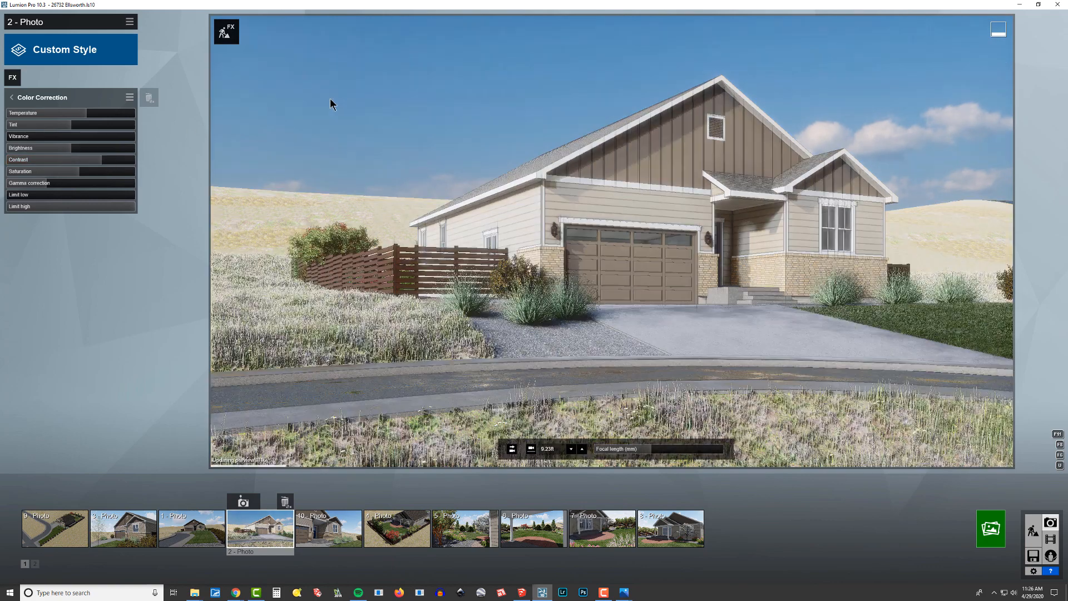
{"action": "left_click", "coordinate": [329, 98]}
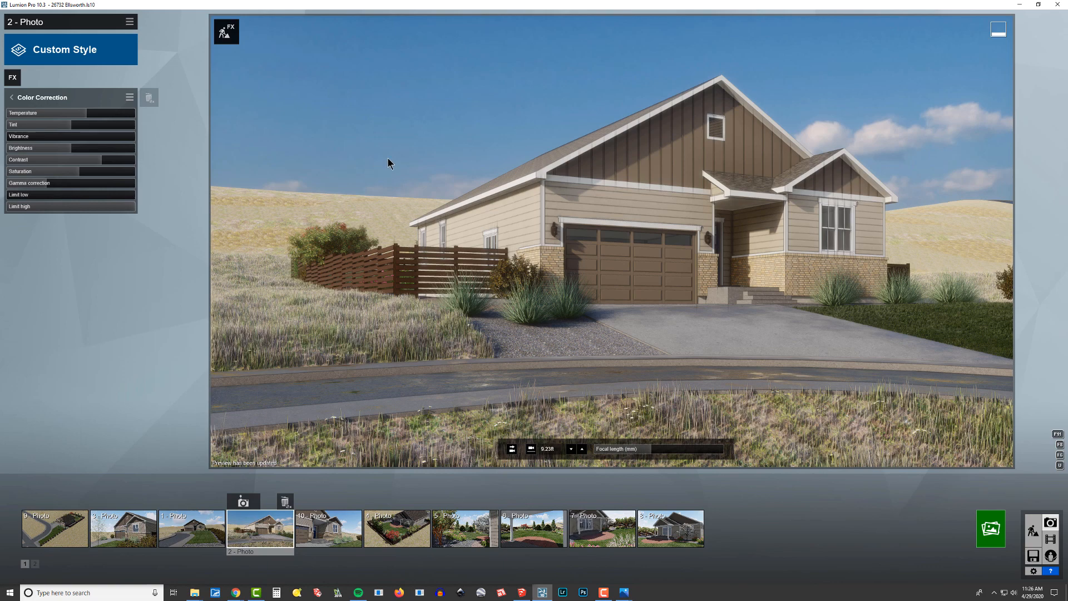
Return to the effects list and add the Reflection effect from the Advanced category.
{"action": "left_click", "coordinate": [40, 98]}
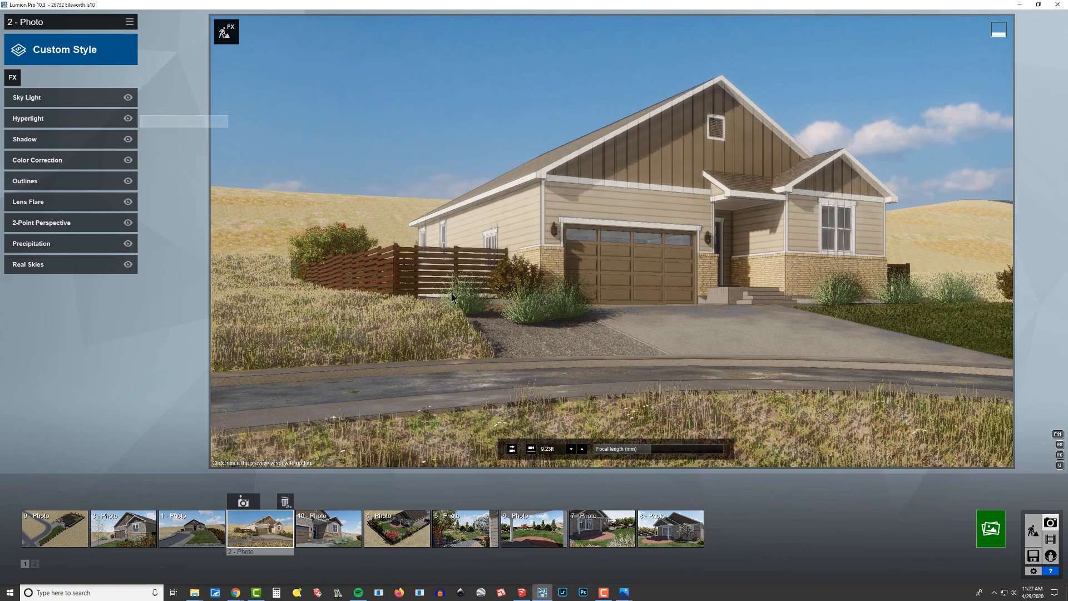
{"action": "left_click", "coordinate": [12, 77]}
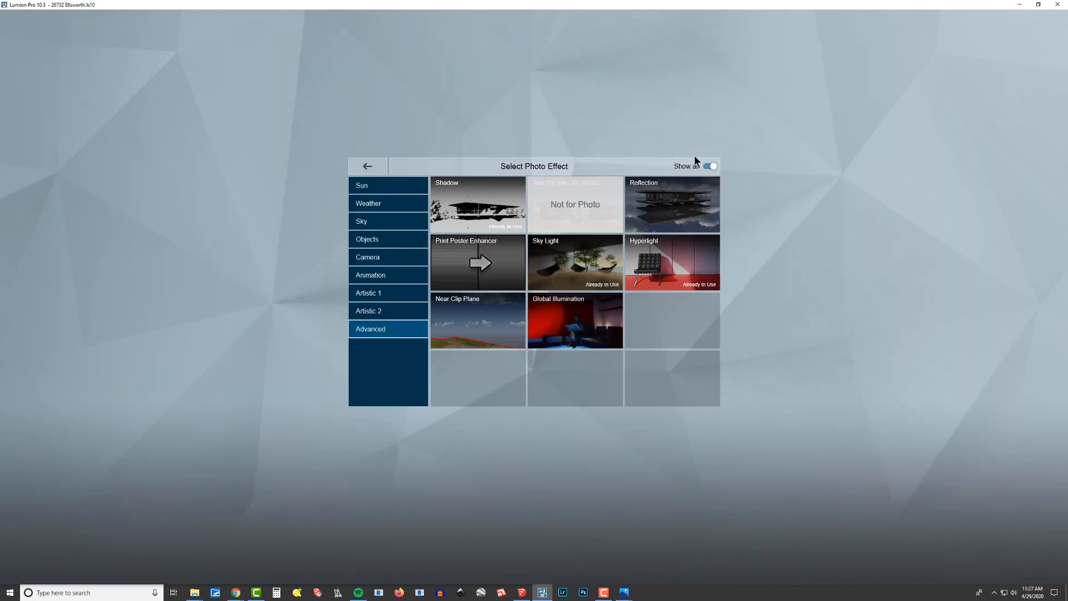
{"action": "left_click", "coordinate": [658, 206]}
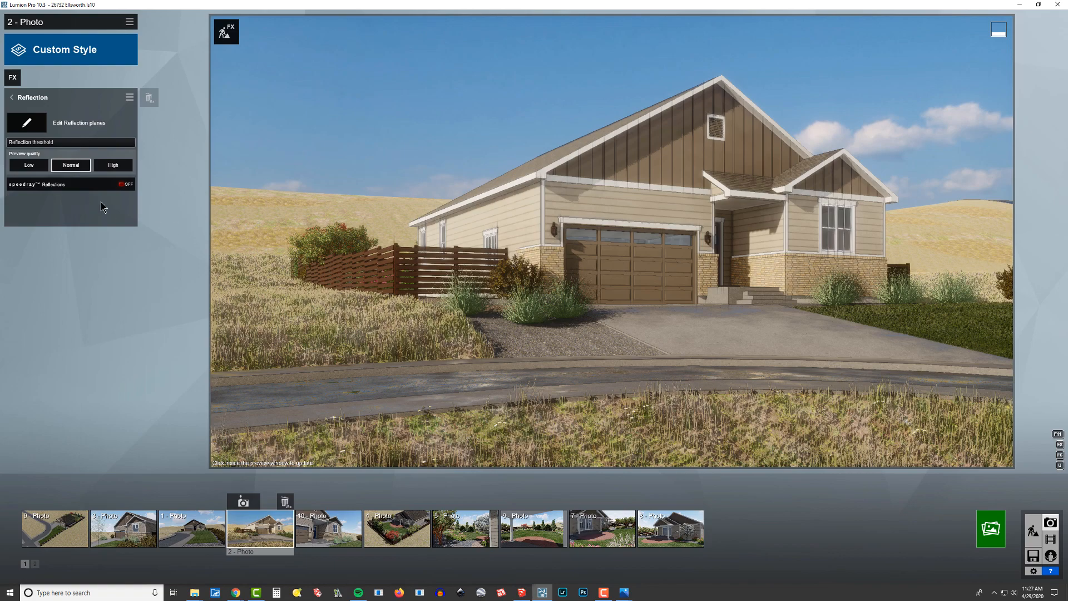
Inspect the garage door windows and the driveway up close and turn on Speedray Reflections for the Reflection effect.
{"action": "key", "text": "w"}
{"action": "right_click_drag", "start_coordinate": [388, 251], "coordinate": [408, 261]}
{"action": "key", "text": "w"}
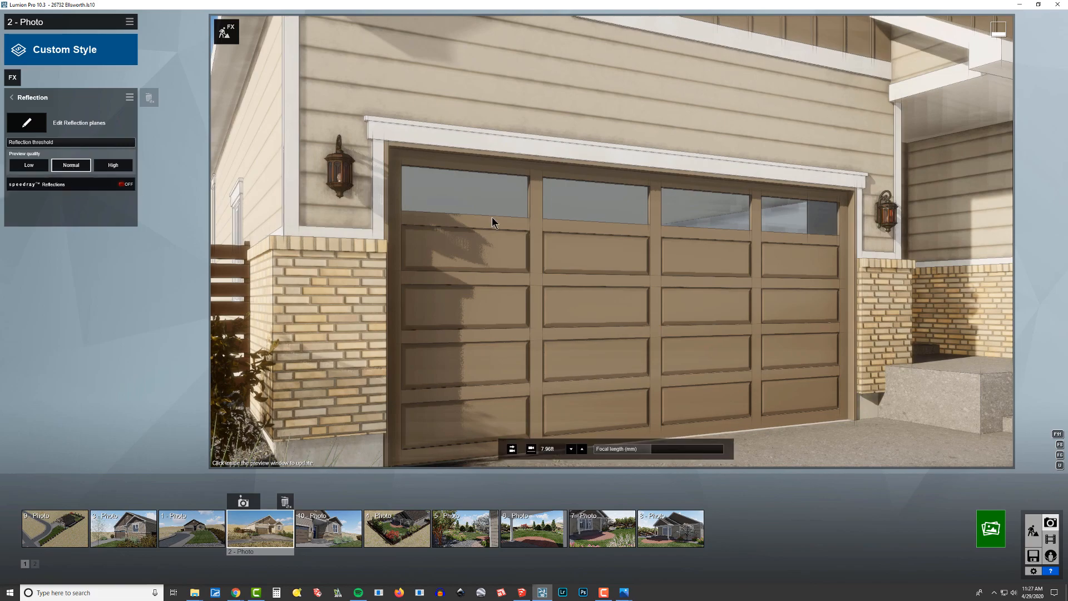
{"action": "key", "text": "s"}
{"action": "right_click_drag", "start_coordinate": [615, 242], "coordinate": [644, 282]}
{"action": "key", "text": "w"}
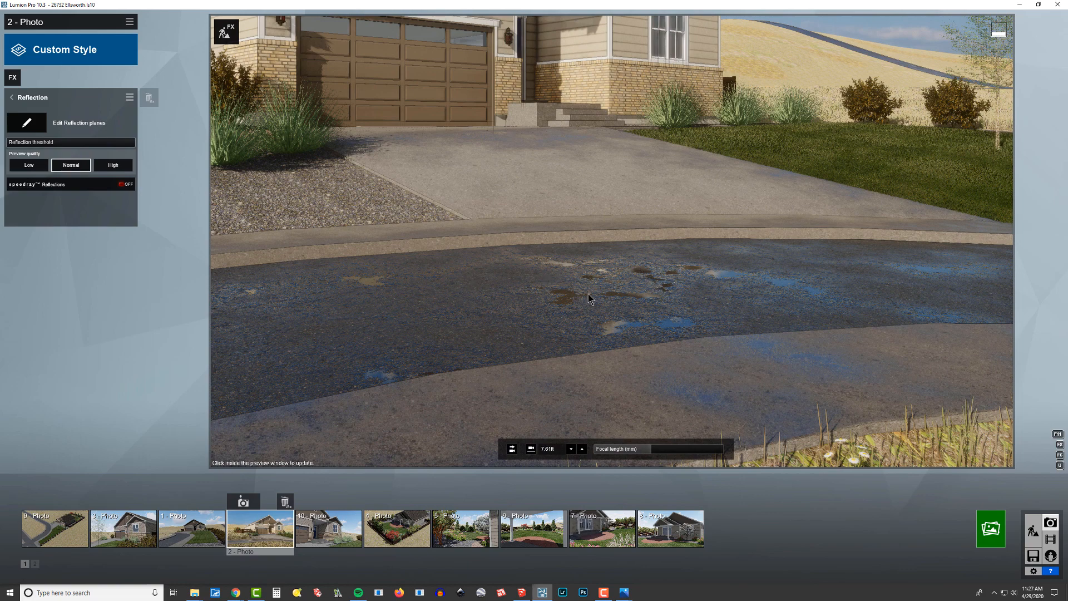
{"action": "left_click", "coordinate": [53, 185]}
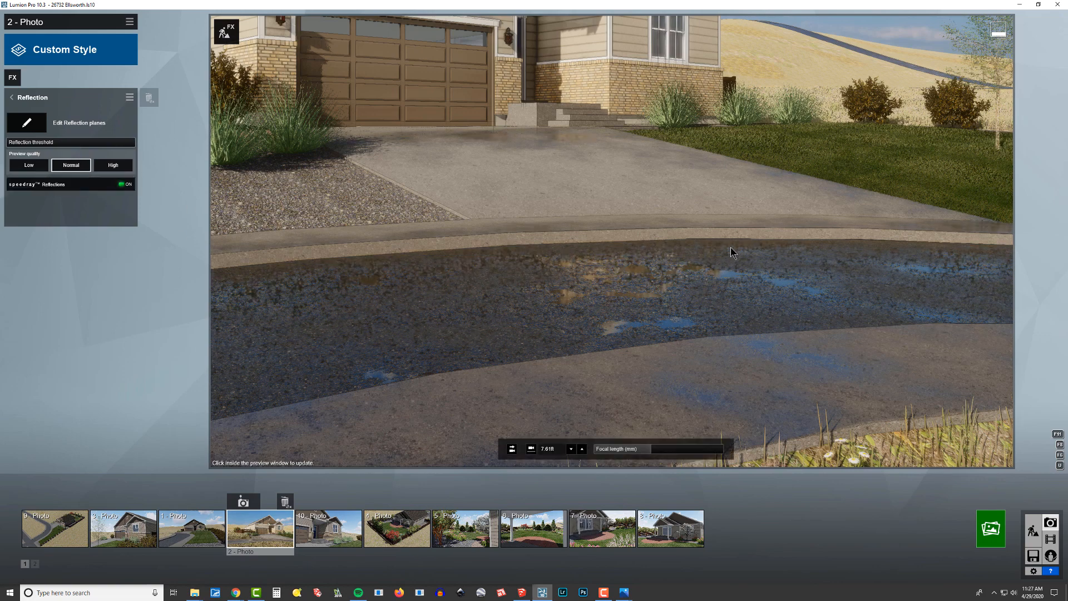
Edit the reflection planes: place planes by automatic detection and add one on the glass of the front window beside the entry.
{"action": "right_click_drag", "start_coordinate": [613, 229], "coordinate": [576, 139]}
{"action": "key", "text": "w"}
{"action": "key", "text": "w"}
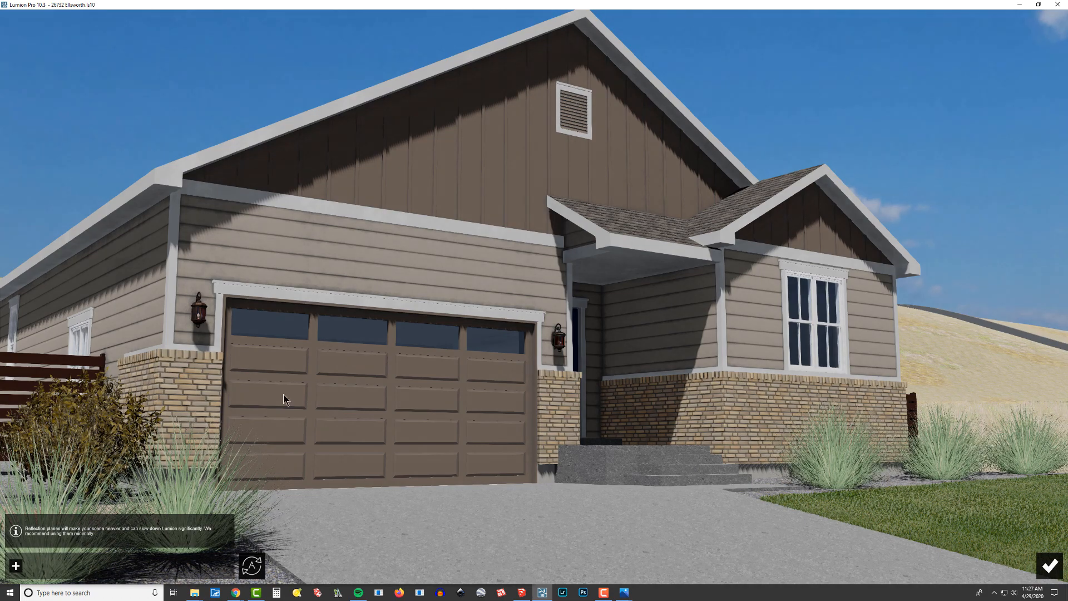
{"action": "left_click", "coordinate": [255, 573]}
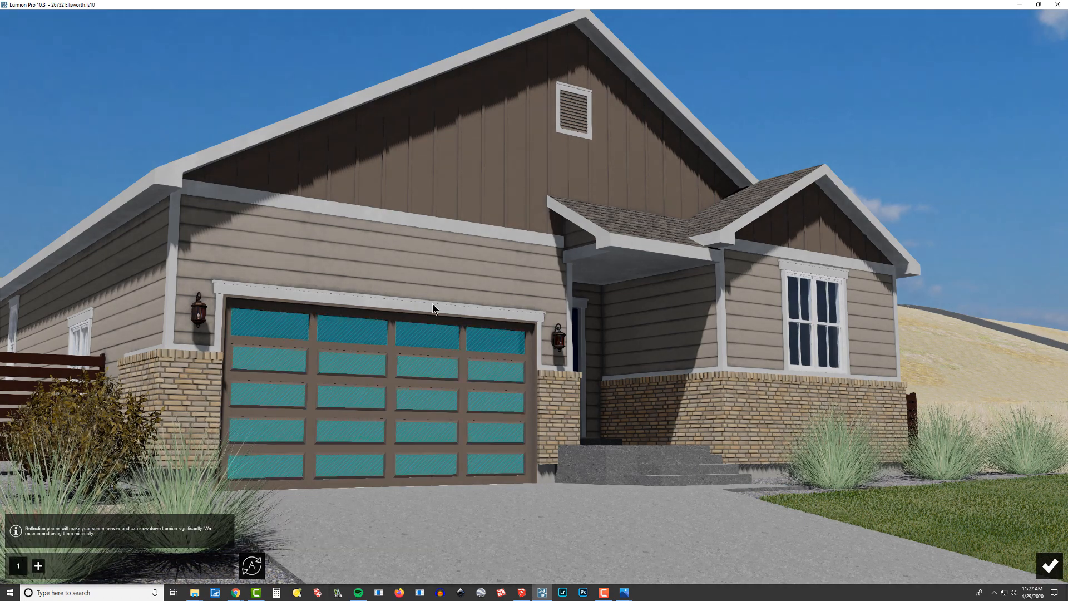
{"action": "left_click", "coordinate": [39, 567]}
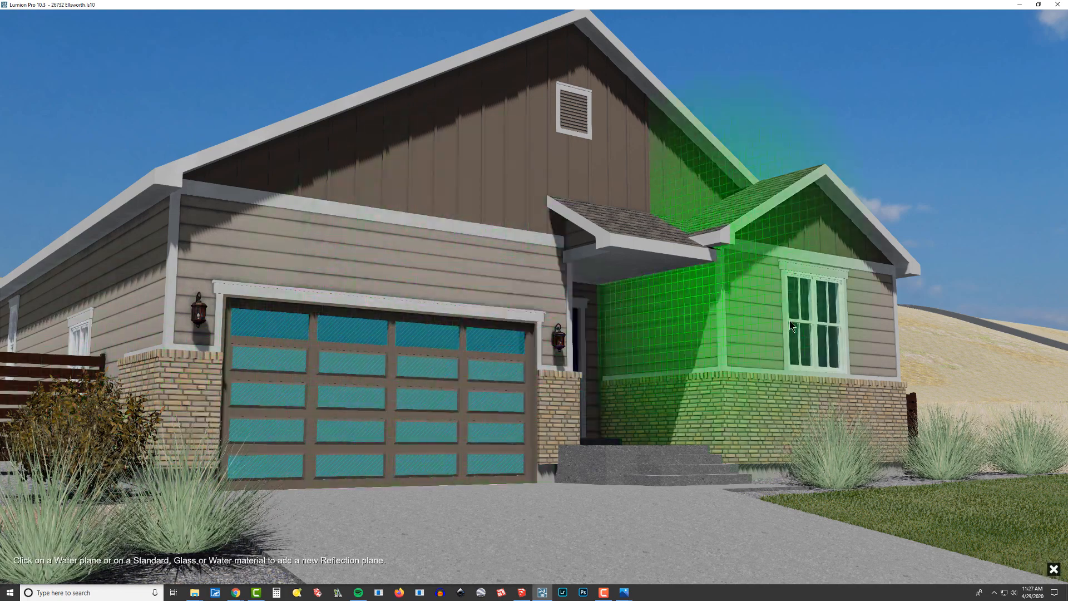
{"action": "left_click", "coordinate": [806, 309]}
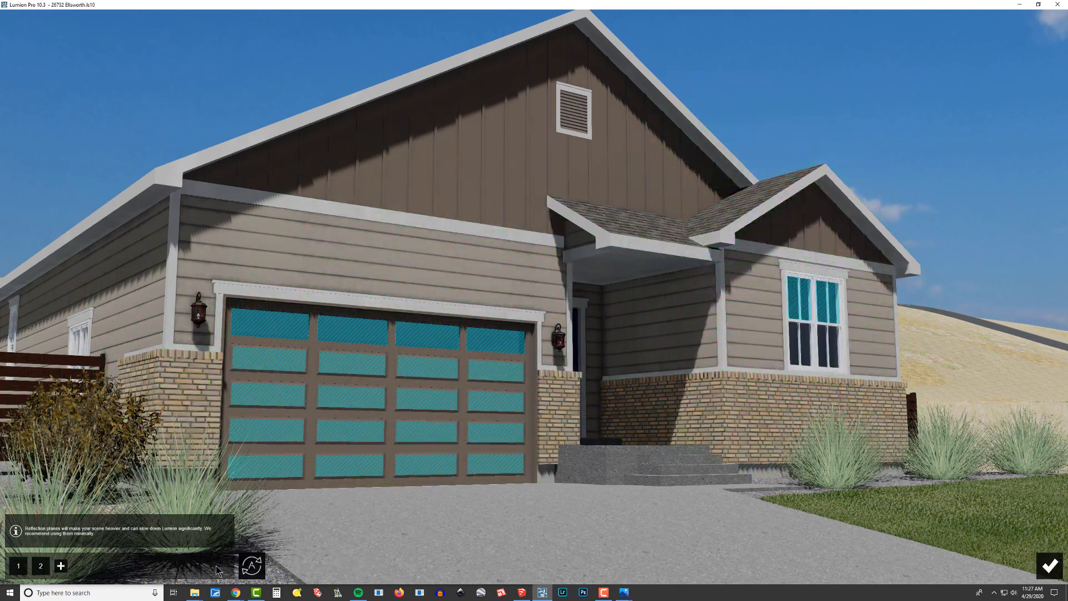
Delete the automatically detected reflection plane on the garage door panels and add a new plane on the garage door's window glass.
{"action": "right_click_drag", "start_coordinate": [535, 402], "coordinate": [545, 404]}
{"action": "key", "text": "w"}
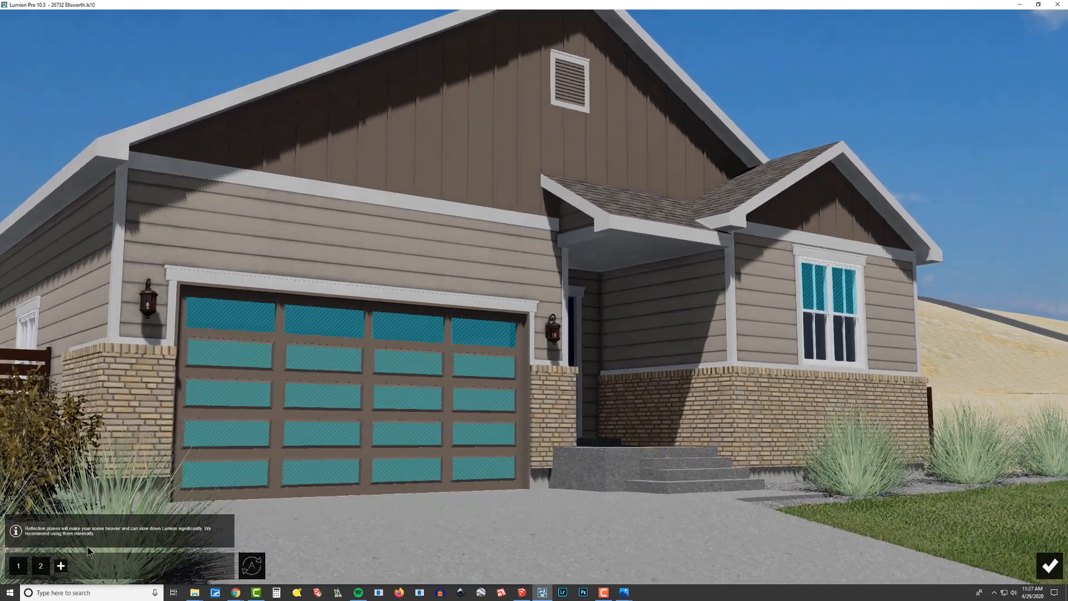
{"action": "left_click", "coordinate": [36, 549]}
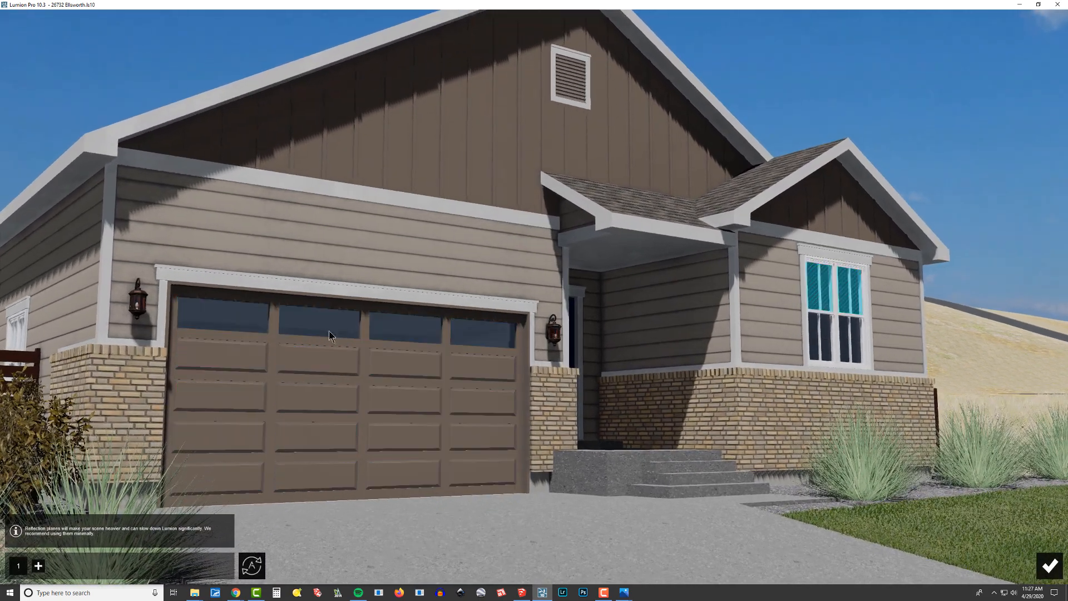
{"action": "left_click", "coordinate": [38, 565]}
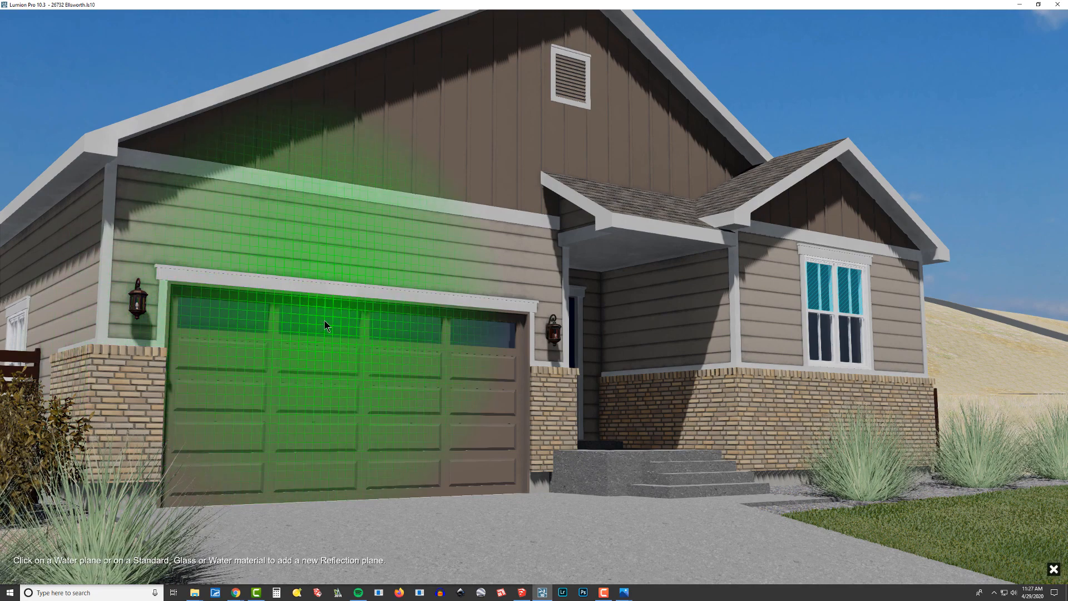
{"action": "left_click", "coordinate": [323, 325]}
Add a reflection plane on the glass of the blue front door.
{"action": "mouse_move", "coordinate": [361, 376]}
{"action": "right_mouse_down"}
{"action": "mouse_move", "coordinate": [517, 353]}
{"action": "mouse_move", "coordinate": [361, 392]}
{"action": "right_mouse_up"}
{"action": "key", "text": "w"}
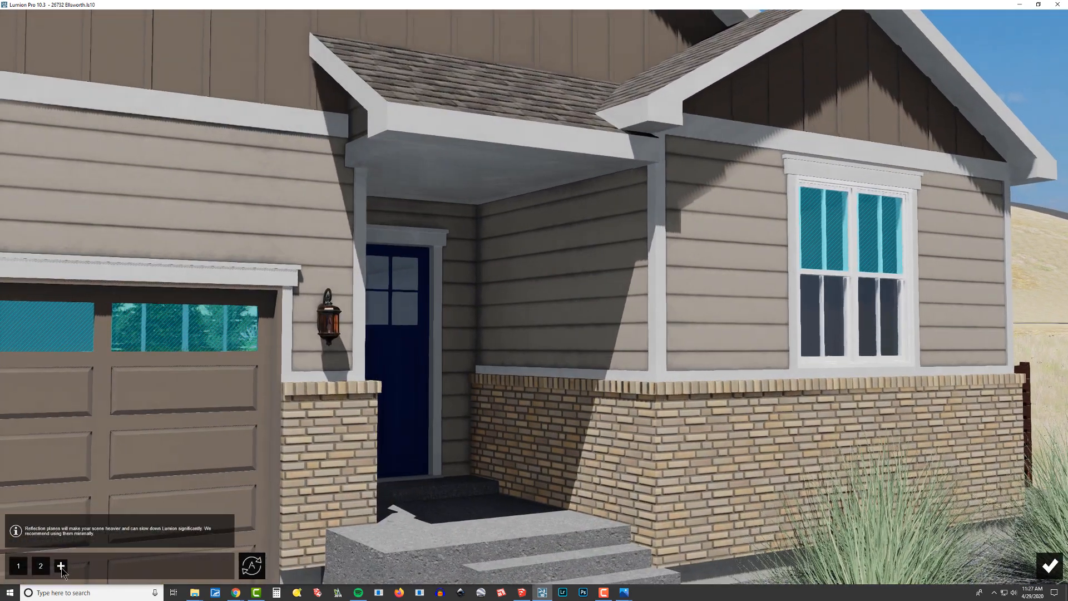
{"action": "left_click", "coordinate": [61, 566]}
{"action": "left_click", "coordinate": [394, 307]}
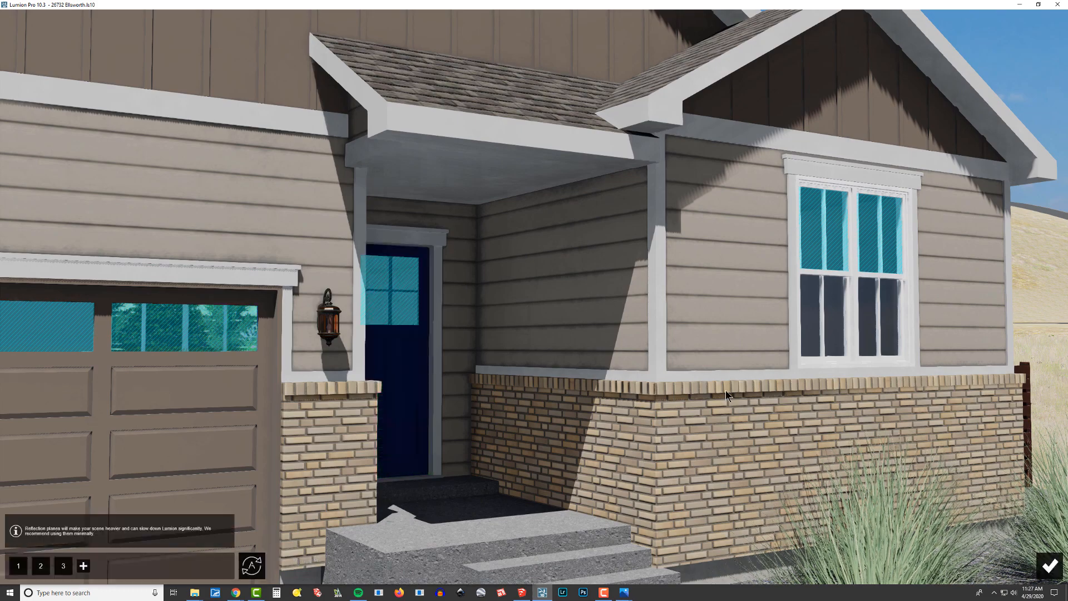
Add a reflection plane on the glass of the side-wall window behind the fence and finish editing the reflection planes.
{"action": "right_click_drag", "start_coordinate": [394, 306], "coordinate": [473, 322]}
{"action": "key", "text": "s"}
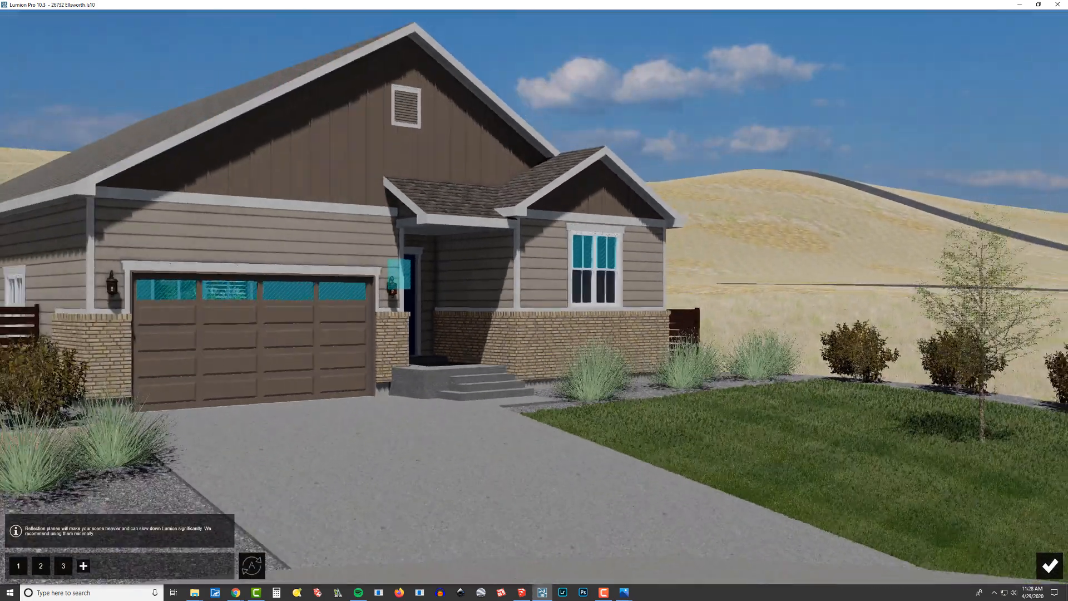
{"action": "right_click_drag", "start_coordinate": [753, 410], "coordinate": [662, 426]}
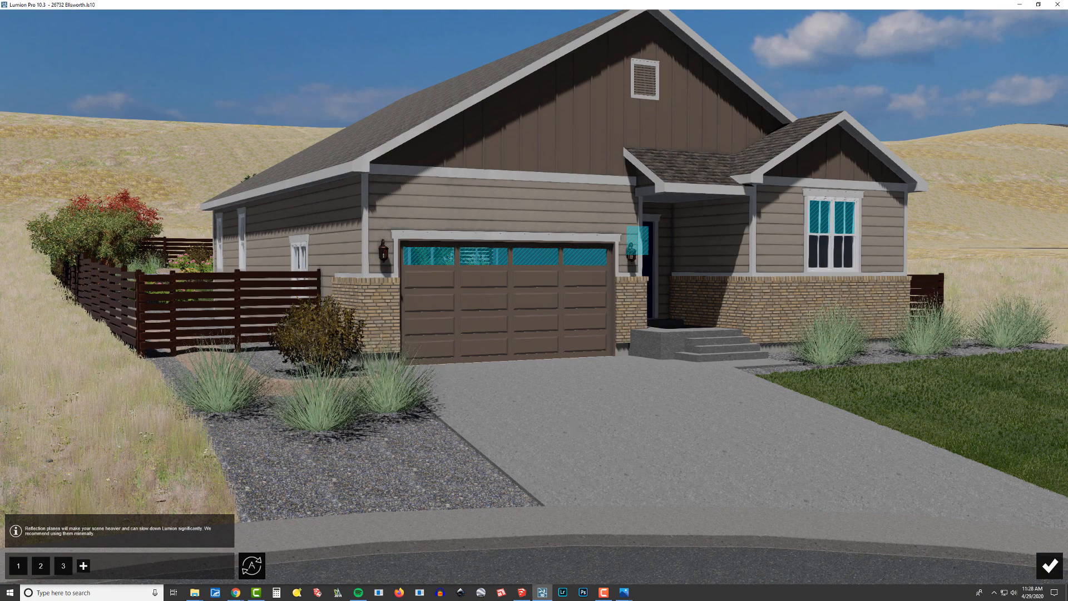
{"action": "right_click_drag", "start_coordinate": [556, 411], "coordinate": [385, 344]}
{"action": "key", "text": "w"}
{"action": "key", "text": "w"}
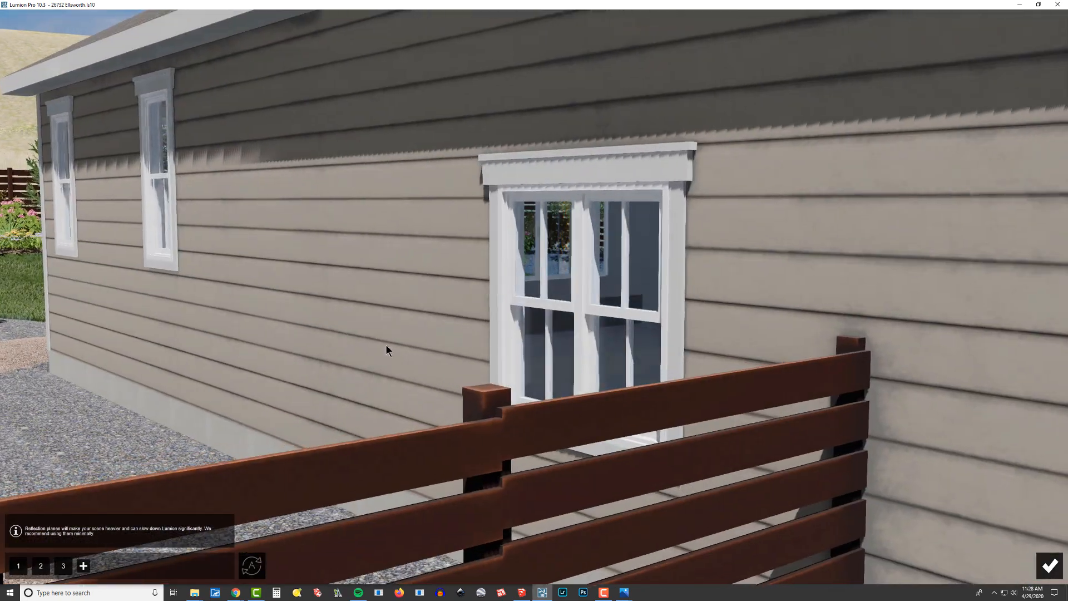
{"action": "left_click", "coordinate": [83, 566]}
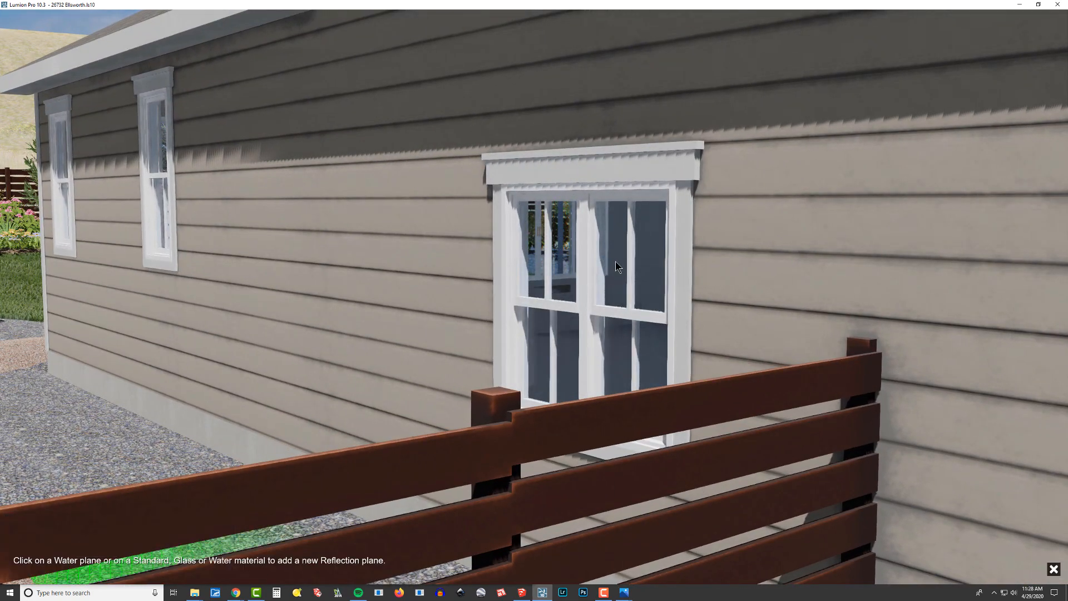
{"action": "left_click", "coordinate": [616, 263]}
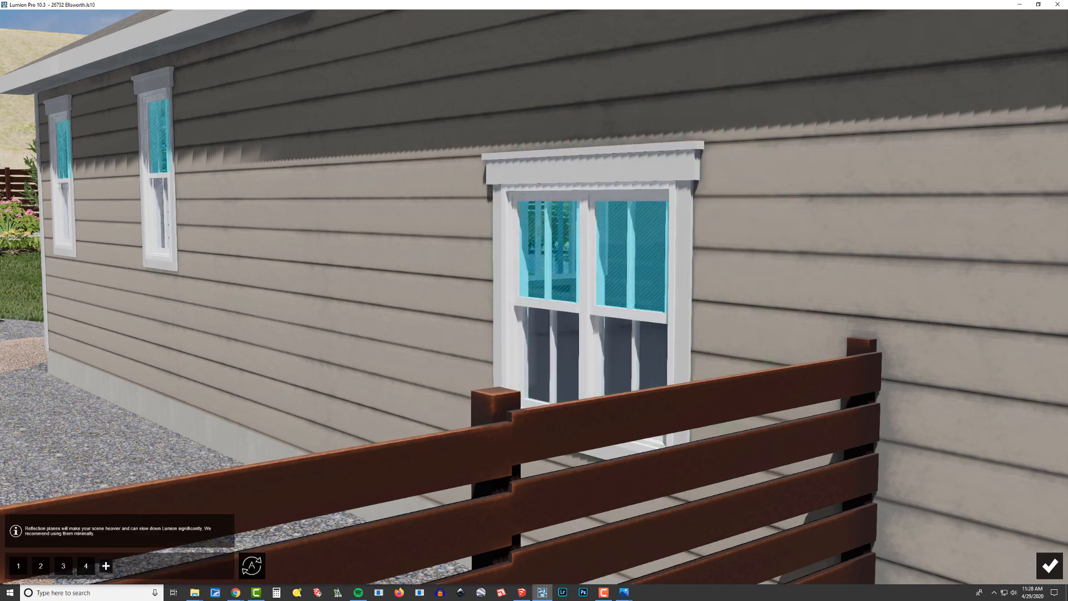
{"action": "left_click", "coordinate": [1049, 563]}
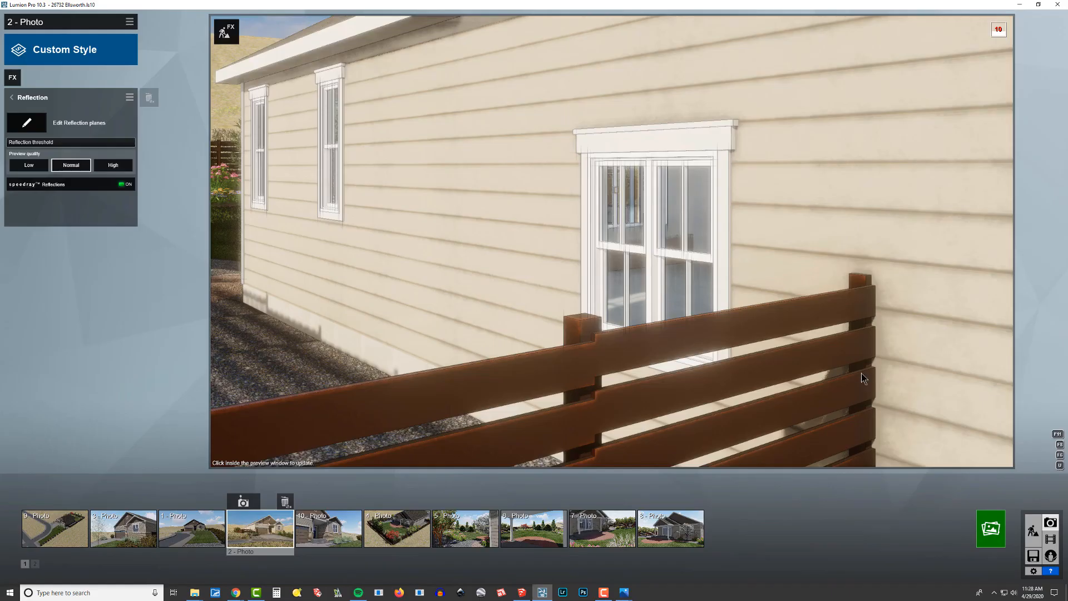
Switch to Build mode, raise the window glazing material's reflectivity to 1.0 and save the material change.
{"action": "key", "text": "d"}
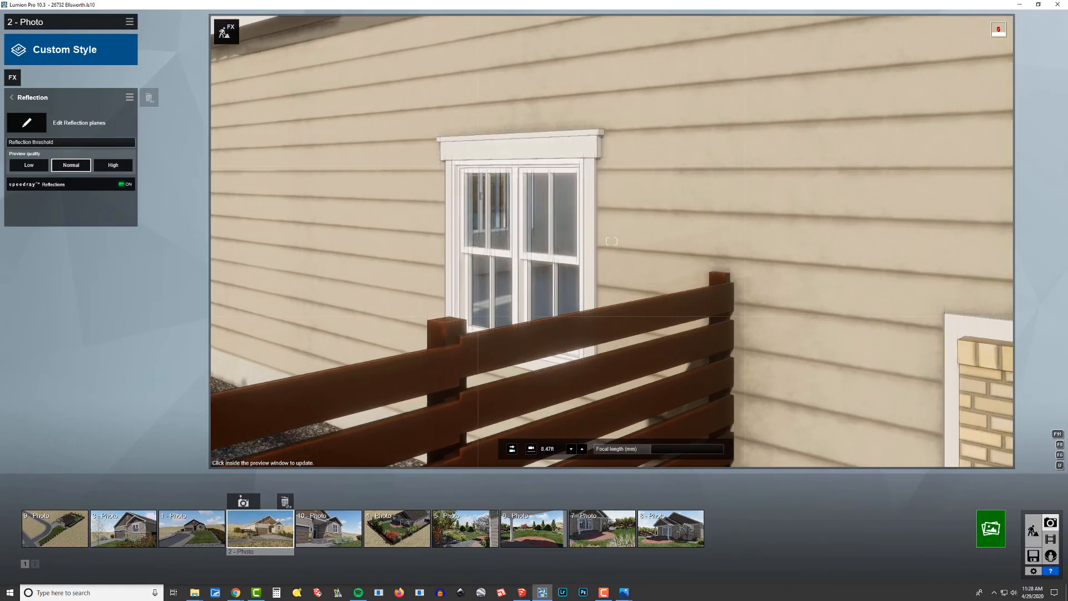
{"action": "key", "text": "d"}
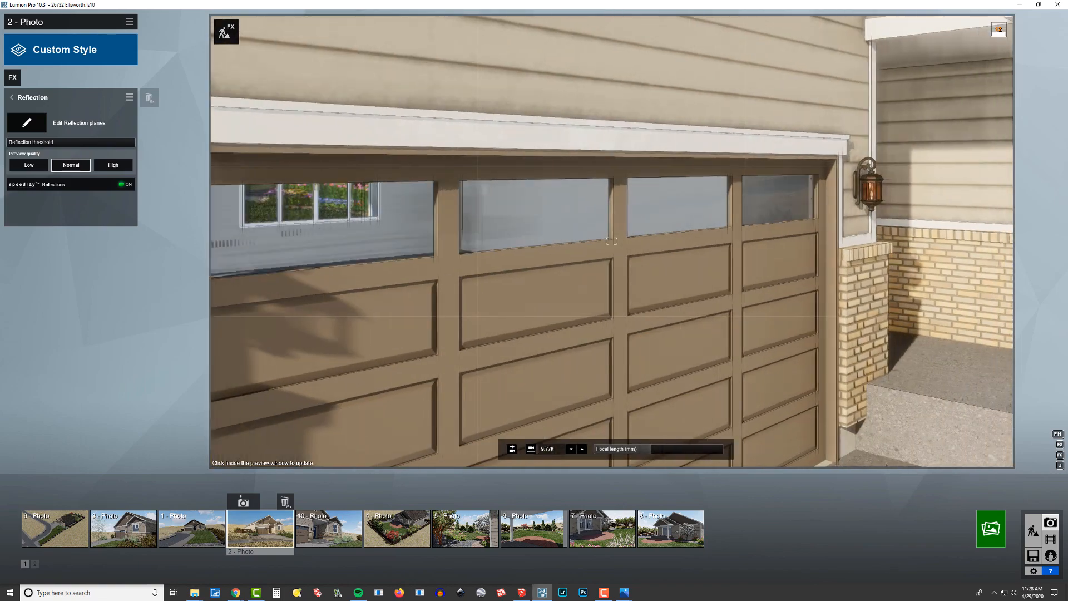
{"action": "key", "text": "d"}
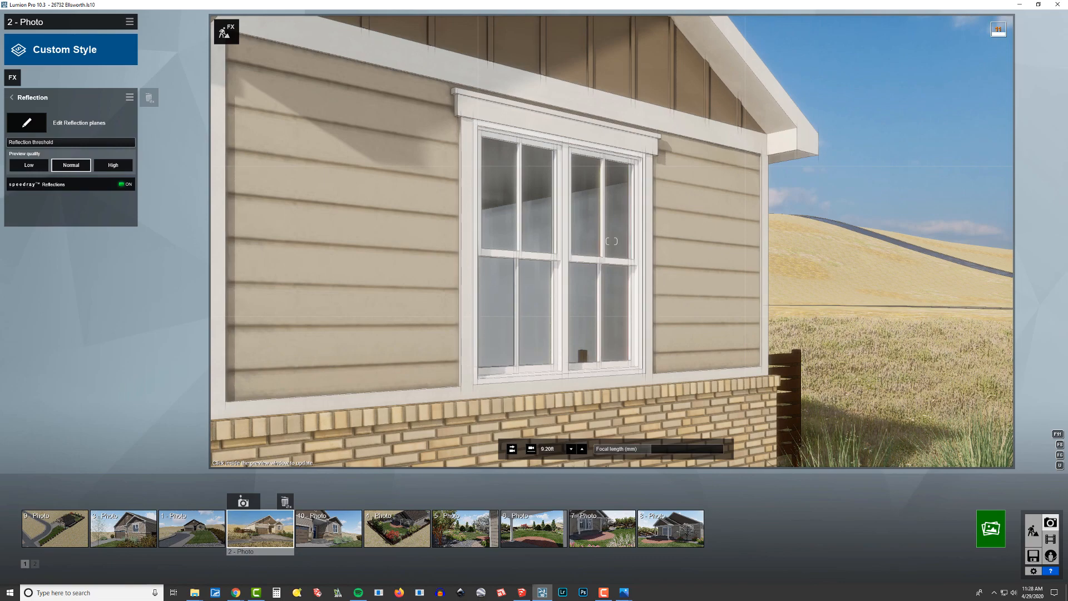
{"action": "key", "text": "a"}
{"action": "key", "text": "d"}
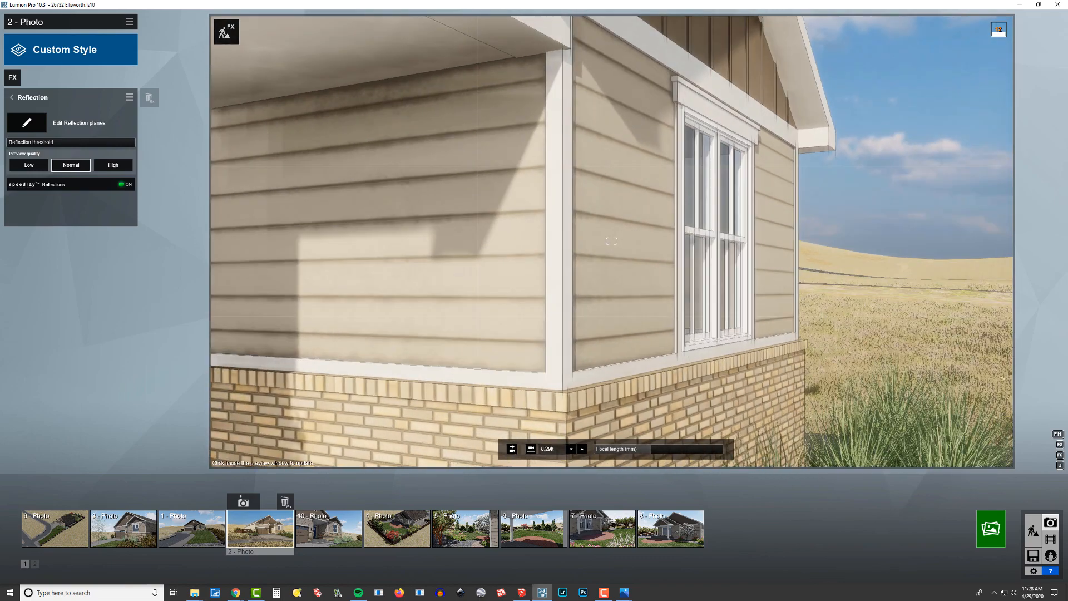
{"action": "key", "text": "w"}
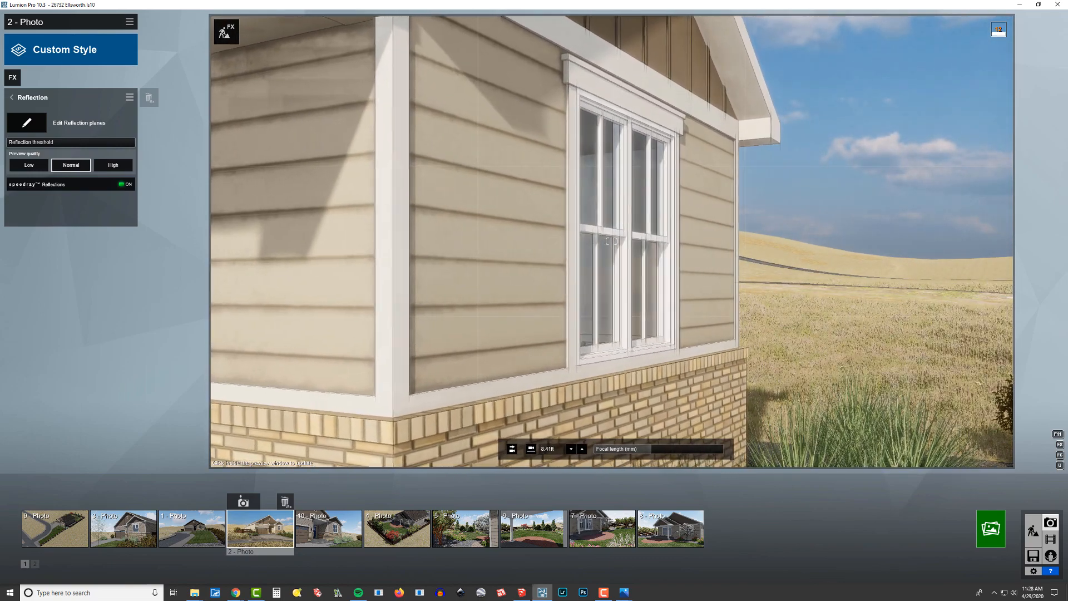
{"action": "left_click", "coordinate": [1032, 534]}
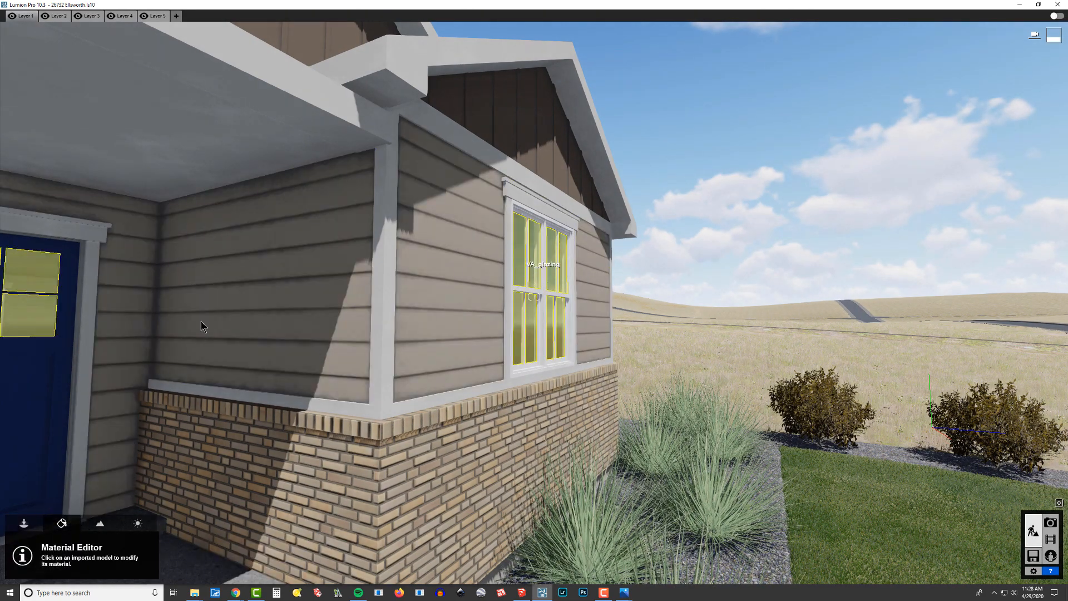
{"action": "left_click", "coordinate": [569, 236]}
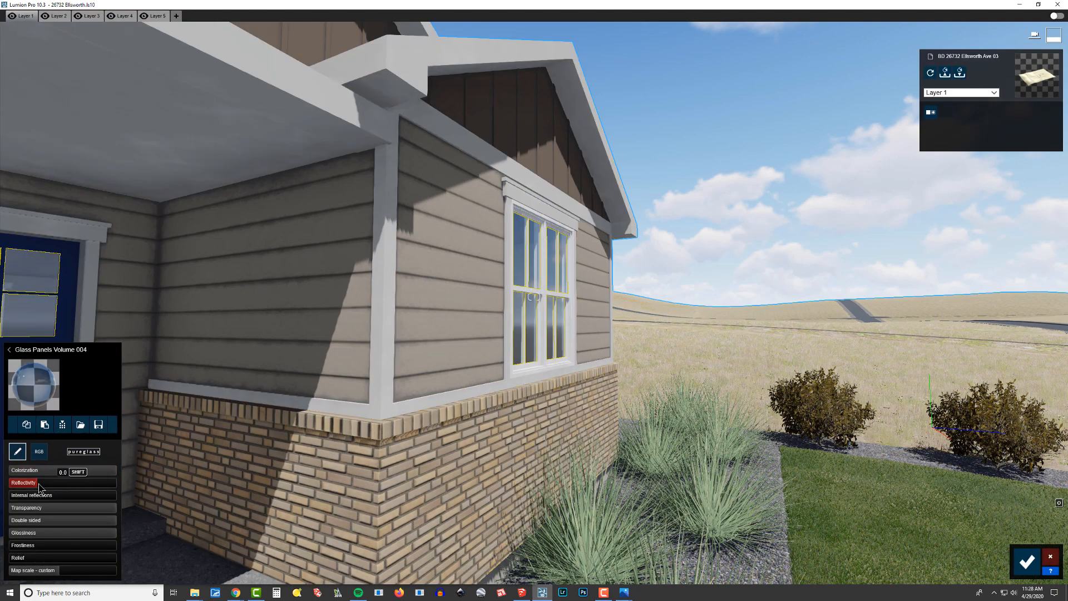
{"action": "left_click_drag", "start_coordinate": [39, 487], "coordinate": [189, 494]}
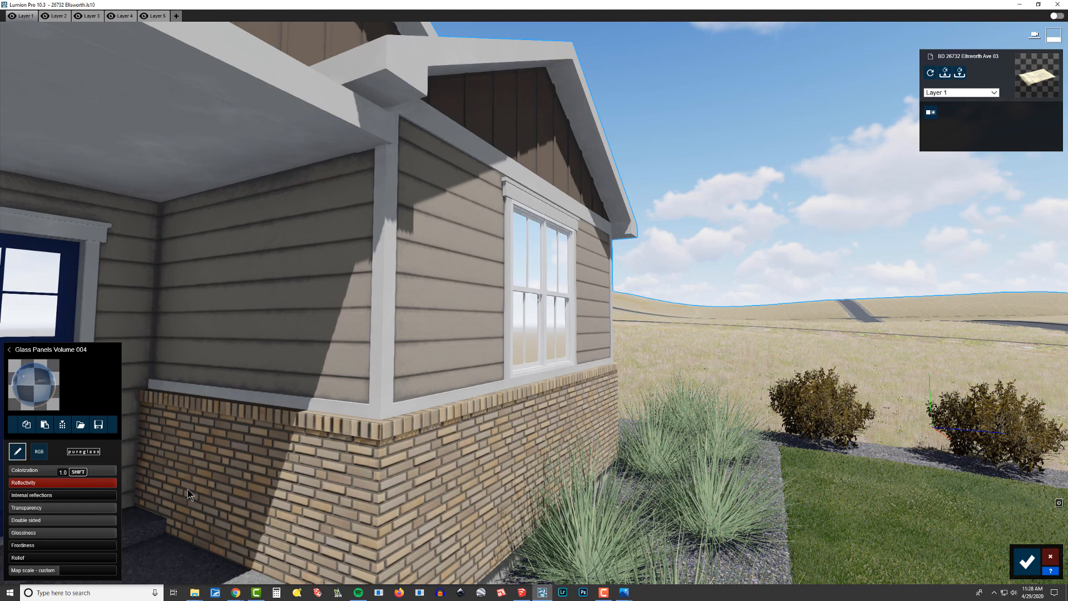
{"action": "left_click", "coordinate": [1027, 562]}
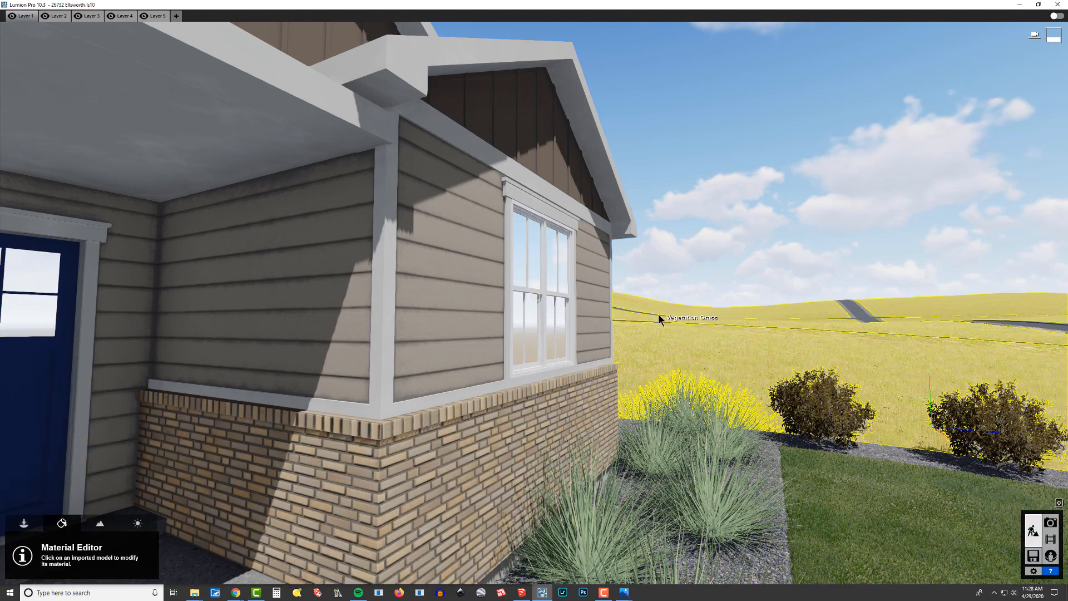
Return to Photo mode, restore the saved camera of photo 2 and examine the front window's reflections up close.
{"action": "left_click", "coordinate": [1049, 523]}
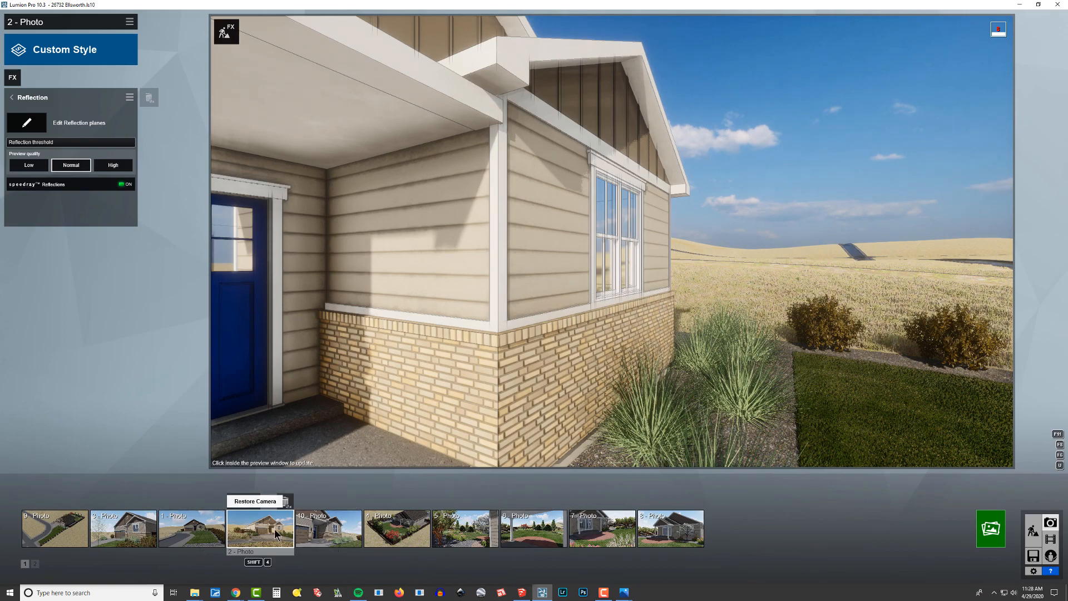
{"action": "left_click", "coordinate": [277, 533]}
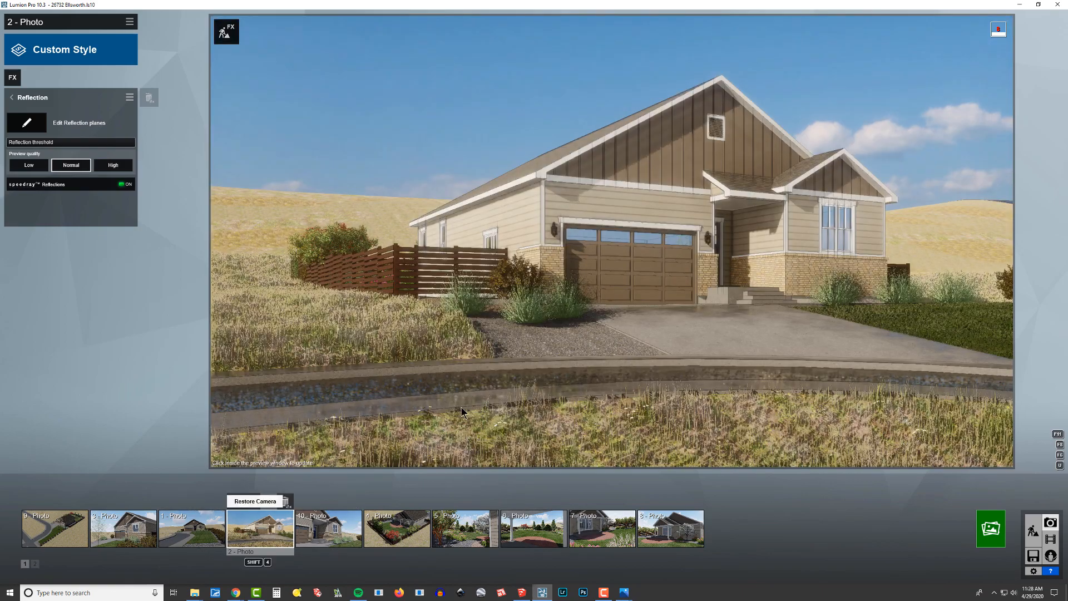
{"action": "key", "text": "w"}
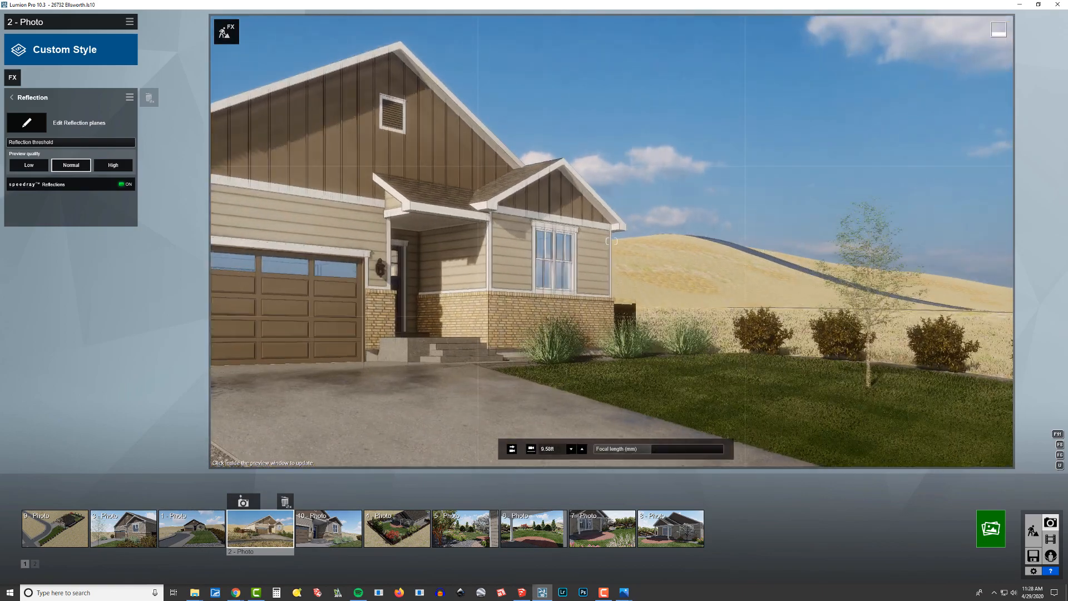
{"action": "key", "text": "w"}
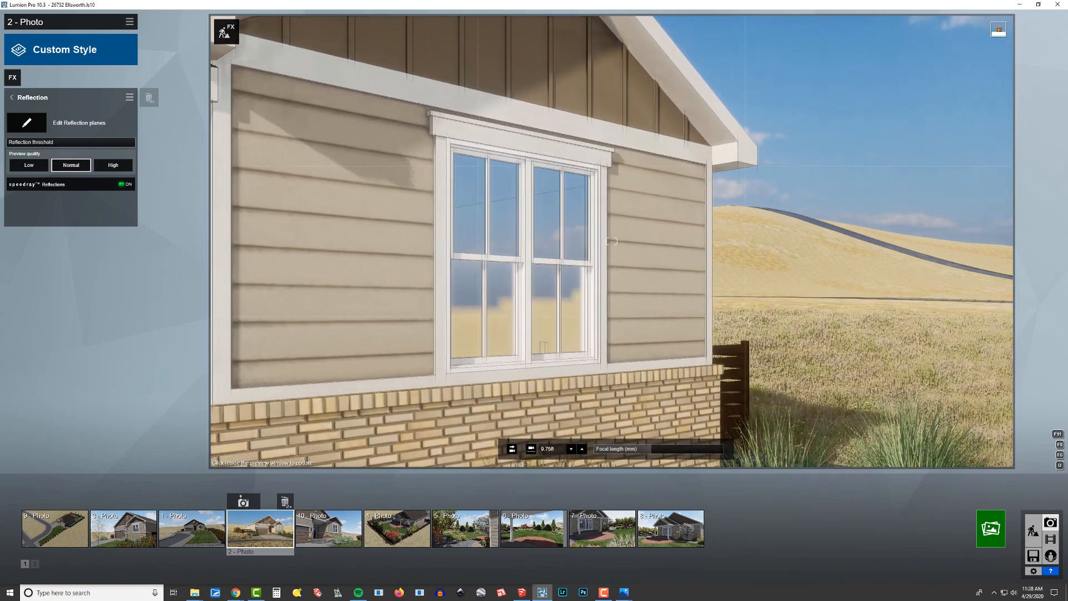
{"action": "right_click_drag", "start_coordinate": [484, 335], "coordinate": [489, 333]}
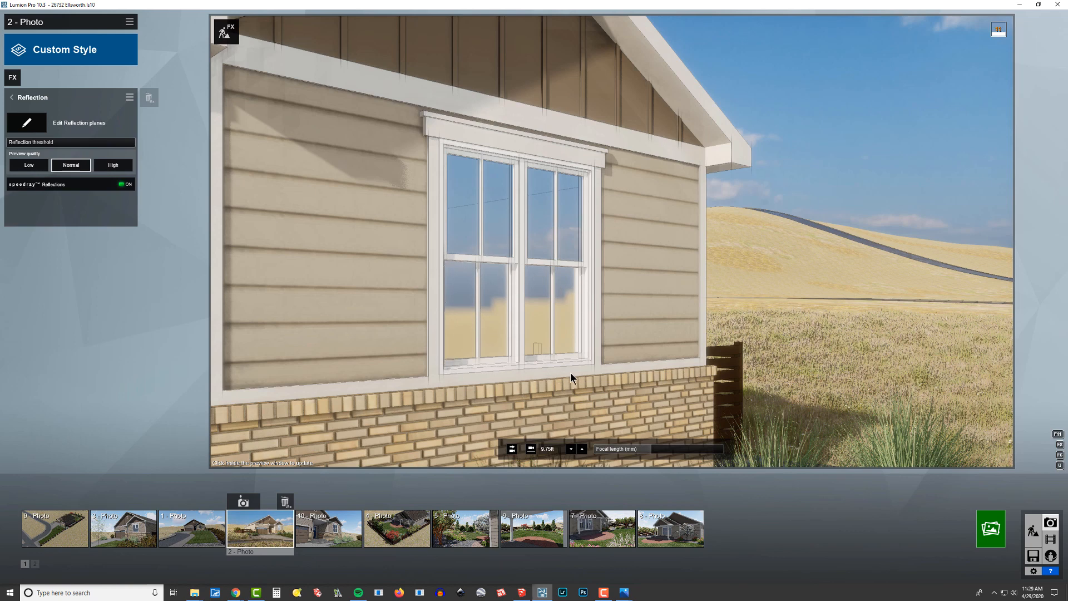
Compare the front window with Speedray Reflections off and on again, and examine its reflections from another angle.
{"action": "left_click", "coordinate": [102, 186]}
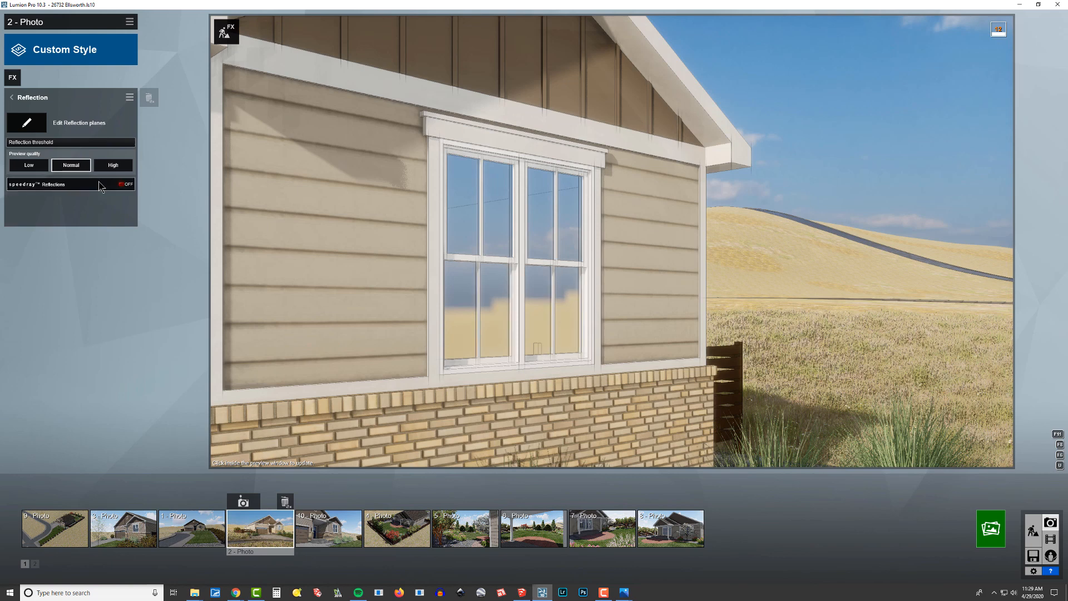
{"action": "left_click", "coordinate": [102, 185]}
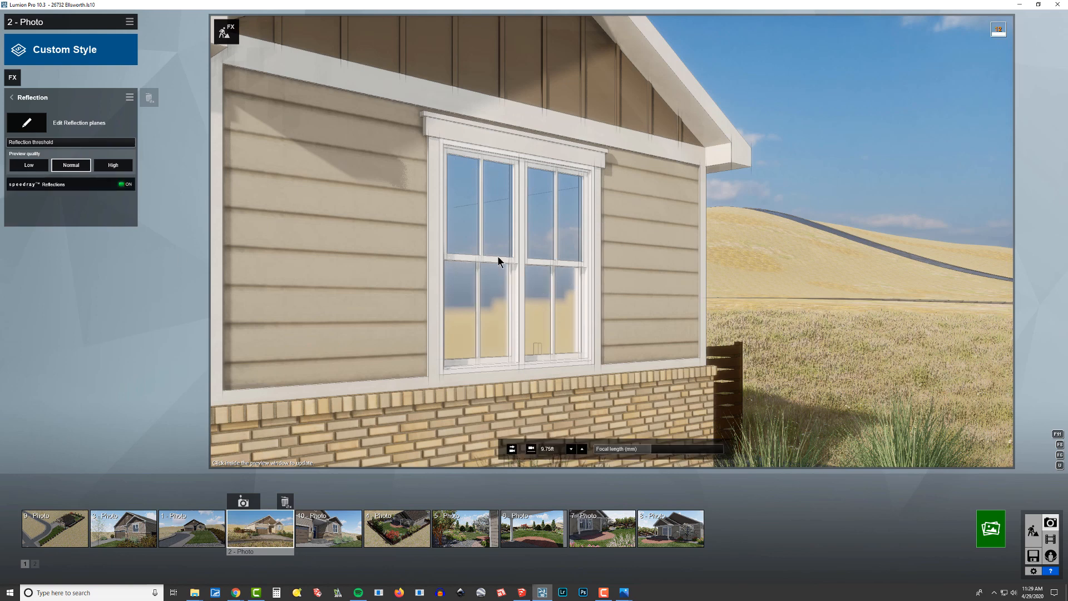
{"action": "right_click_drag", "start_coordinate": [612, 241], "coordinate": [684, 267]}
{"action": "key", "text": "a"}
{"action": "key", "text": "a"}
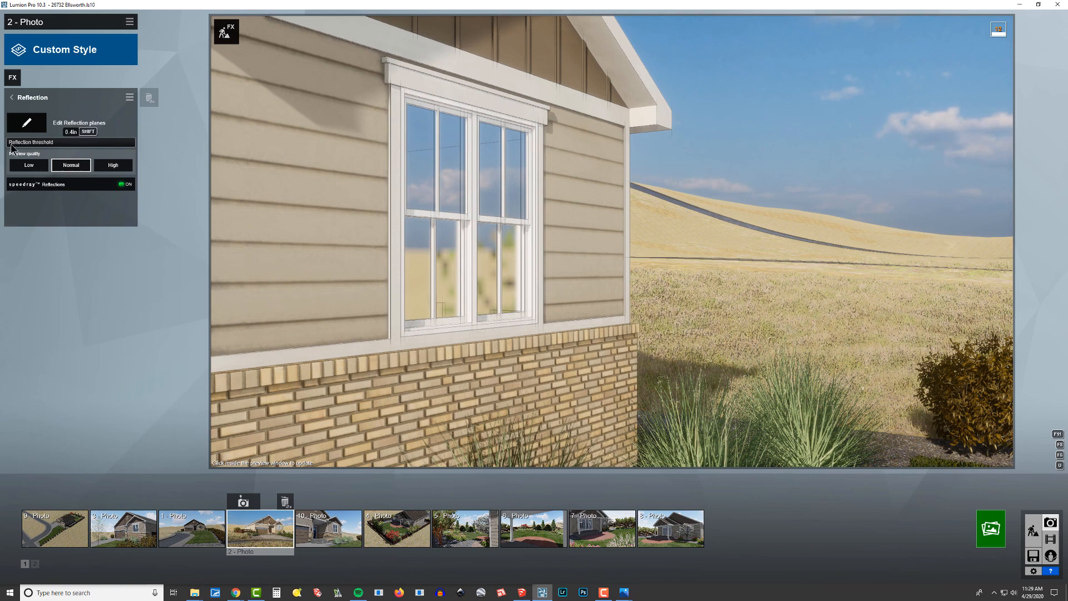
Adjust the Reflection threshold while comparing the front window's reflections, and restore the saved camera of photo 2.
{"action": "mouse_move", "coordinate": [26, 148]}
{"action": "left_mouse_down"}
{"action": "mouse_move", "coordinate": [43, 151]}
{"action": "mouse_move", "coordinate": [11, 151]}
{"action": "mouse_move", "coordinate": [27, 153]}
{"action": "left_mouse_up"}
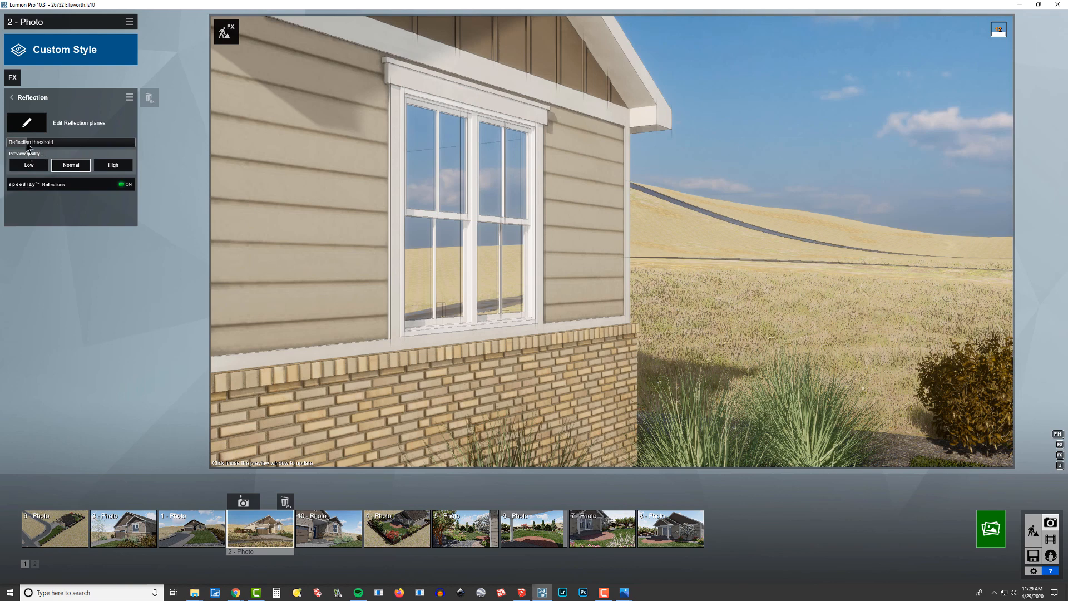
{"action": "left_click_drag", "start_coordinate": [23, 145], "coordinate": [20, 146]}
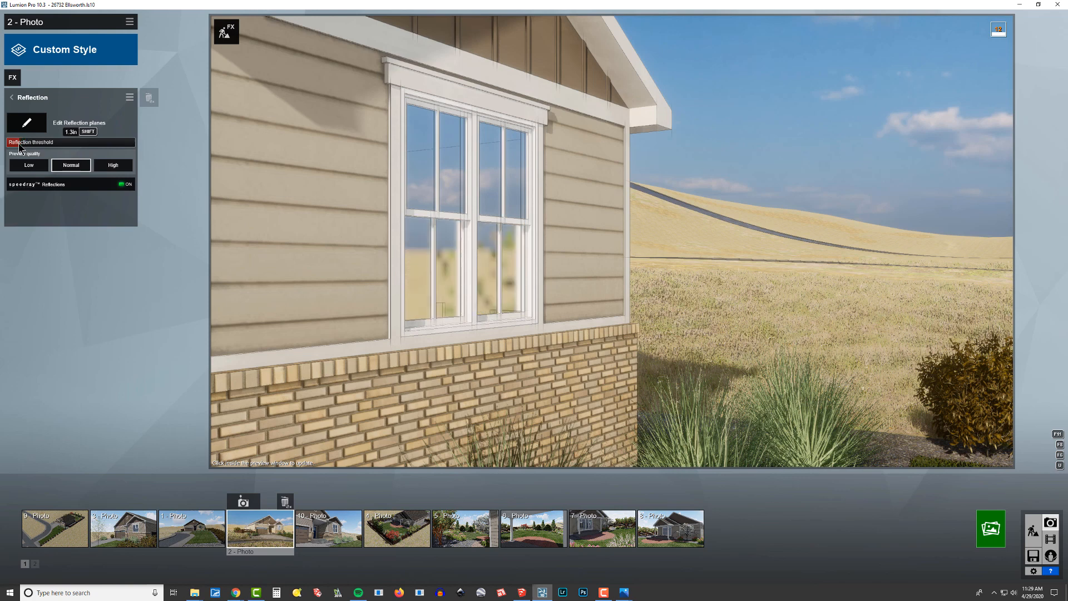
{"action": "left_click", "coordinate": [28, 146]}
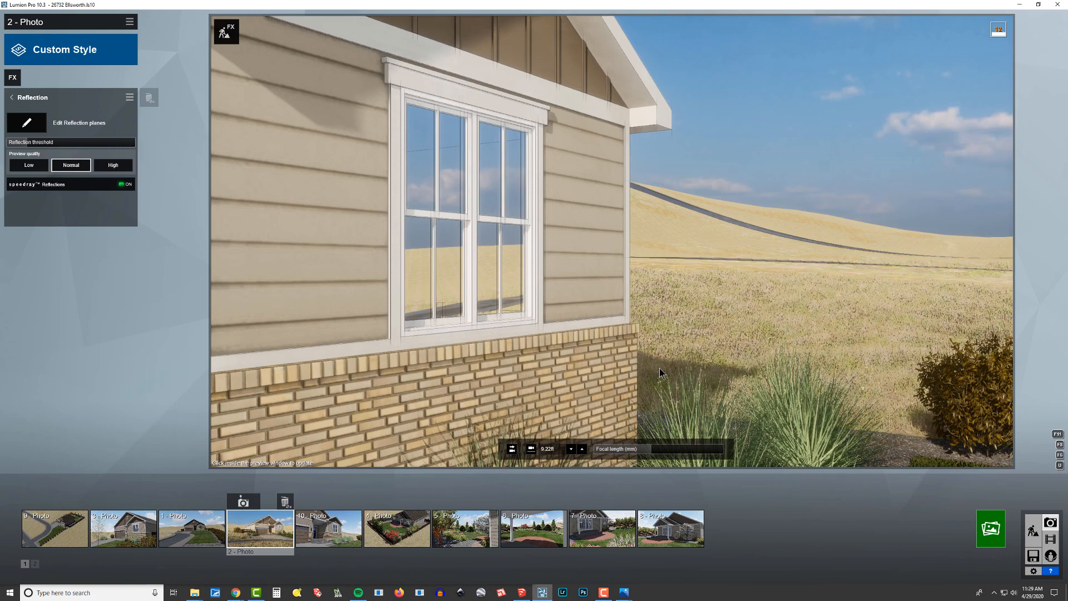
{"action": "left_click", "coordinate": [269, 529]}
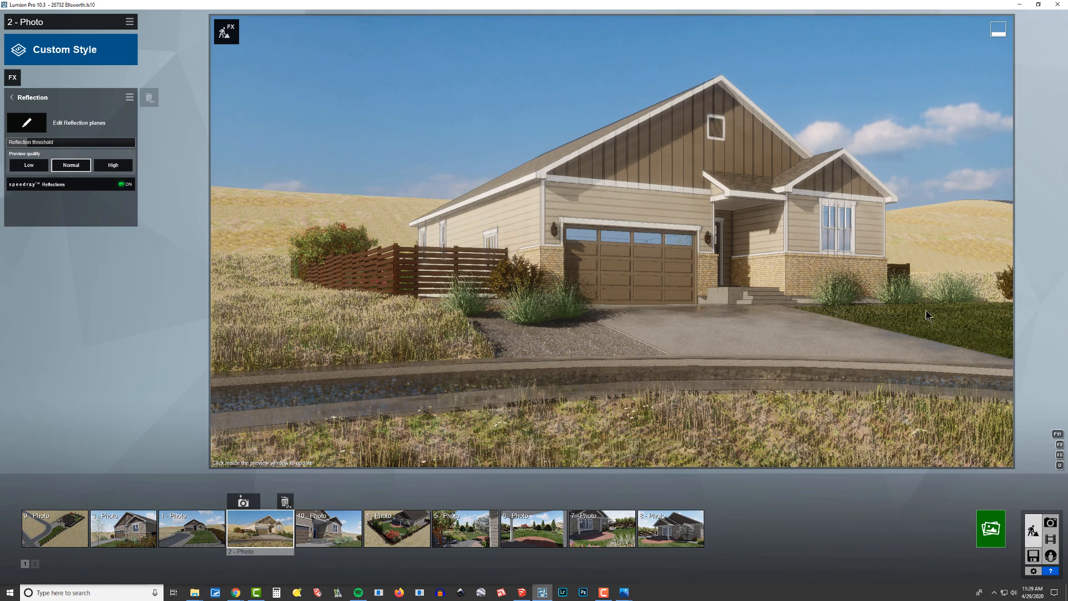
In Build mode, lower the front window glass material's reflectivity to about the middle of its range and save the material change.
{"action": "left_click", "coordinate": [1033, 531]}
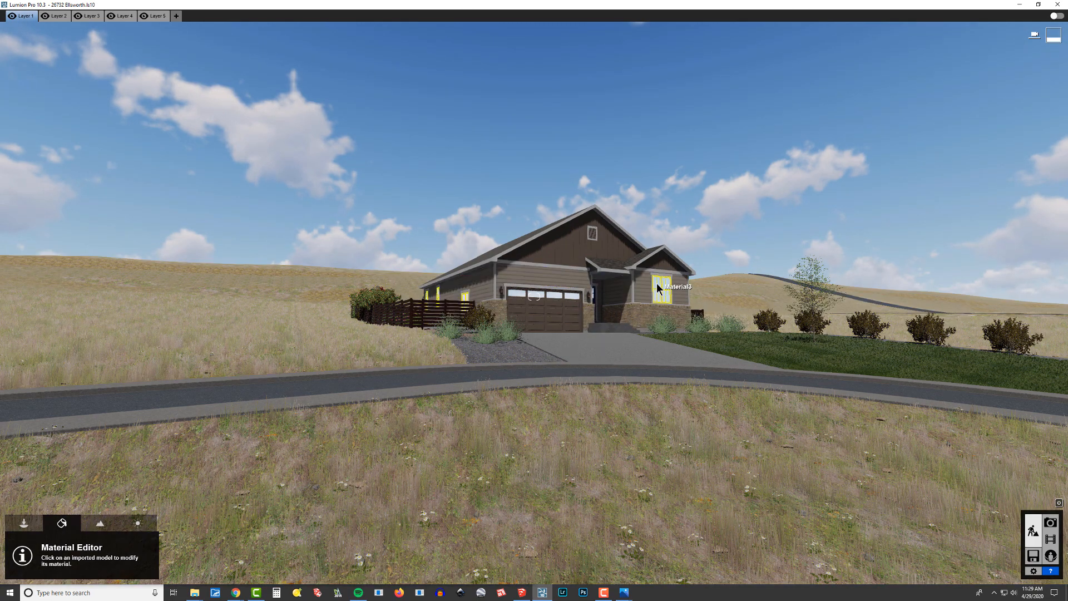
{"action": "left_click", "coordinate": [136, 434]}
{"action": "left_click", "coordinate": [48, 483]}
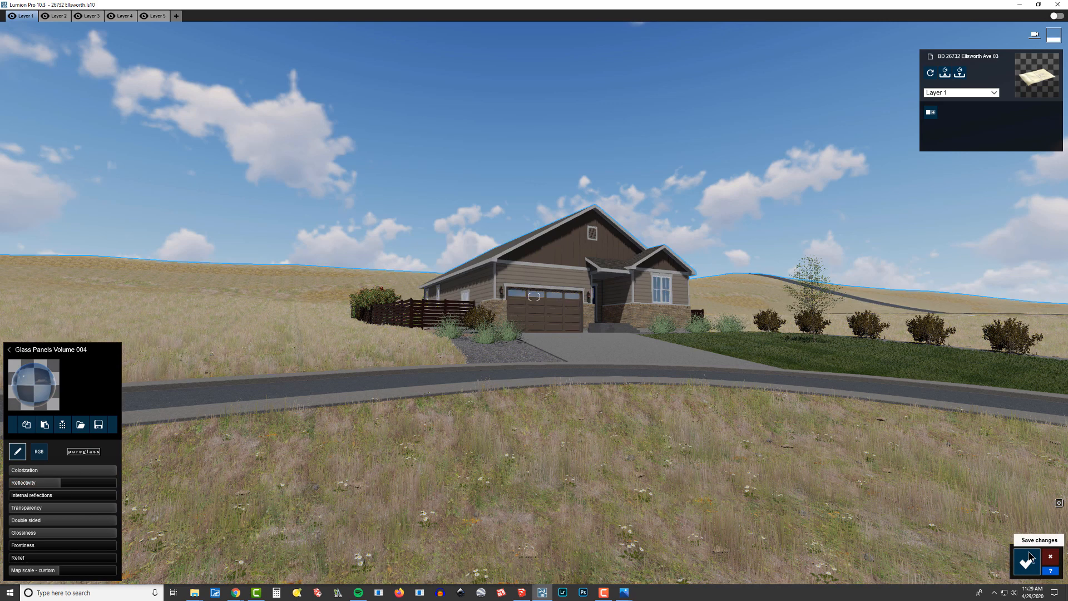
{"action": "left_click", "coordinate": [1029, 559]}
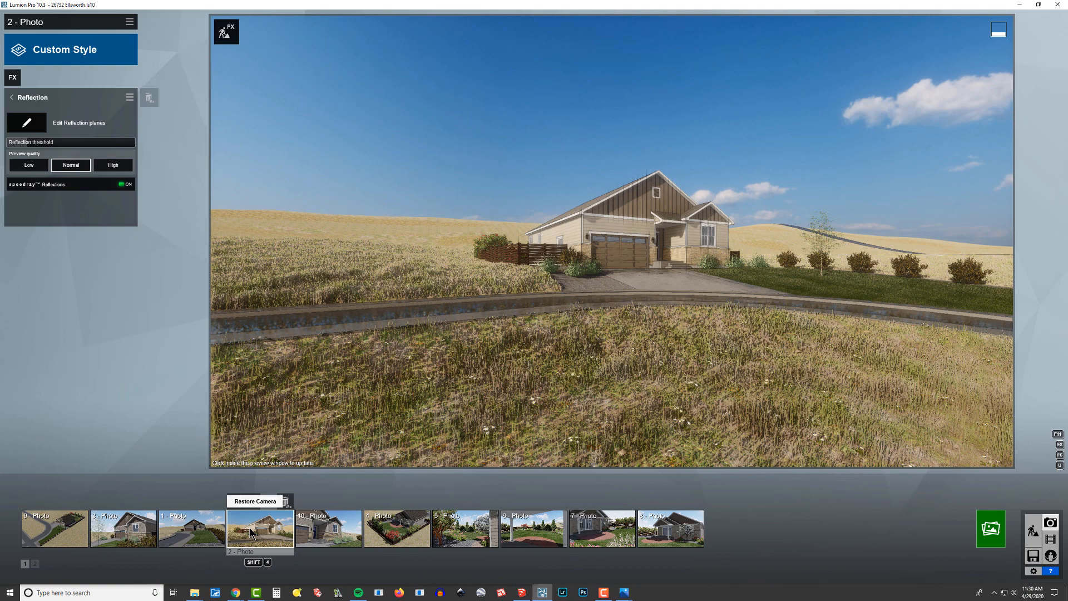
Return to Photo mode with photo 2 and refresh its preview to check the toned-down window reflections.
{"action": "left_click", "coordinate": [249, 527]}
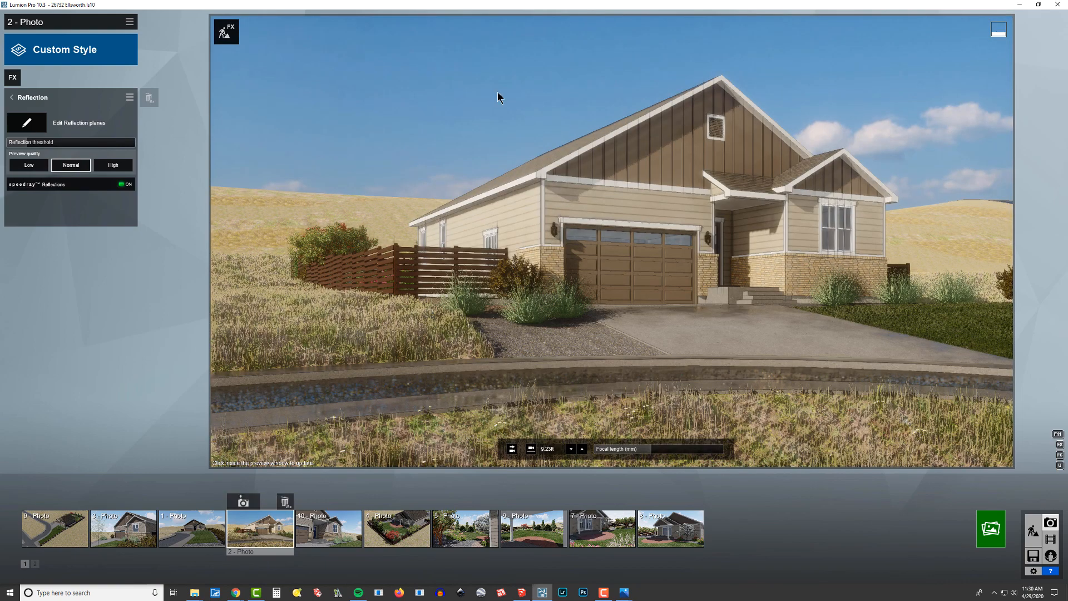
{"action": "left_click", "coordinate": [531, 96]}
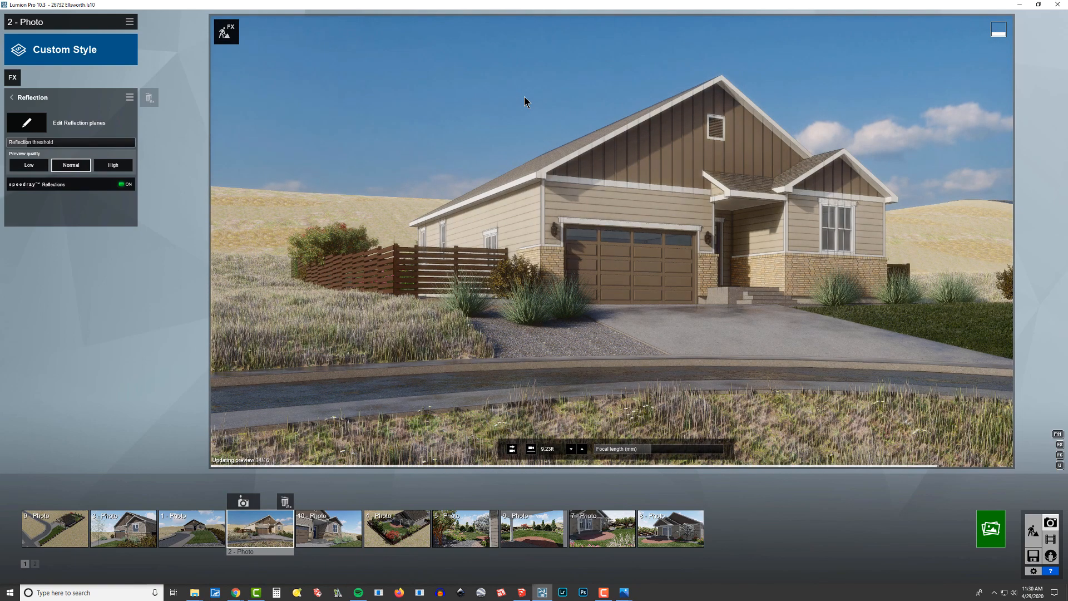